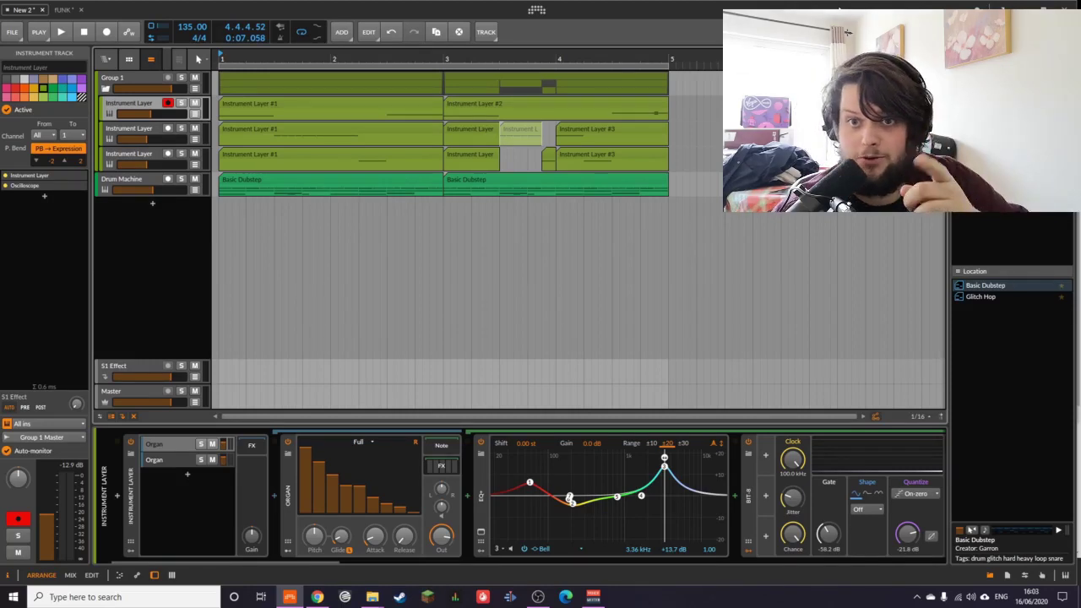
- Play the drop and inspect both Instrument Layer tracks and the Organ layer inside them
{"action": "key", "text": "space"}
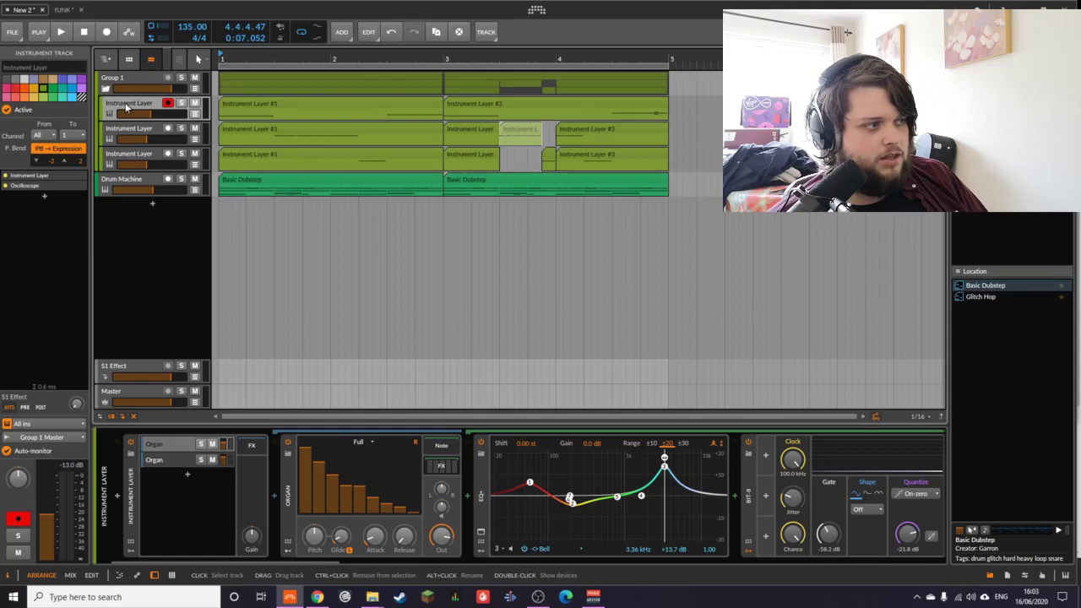
{"action": "left_click", "coordinate": [128, 135]}
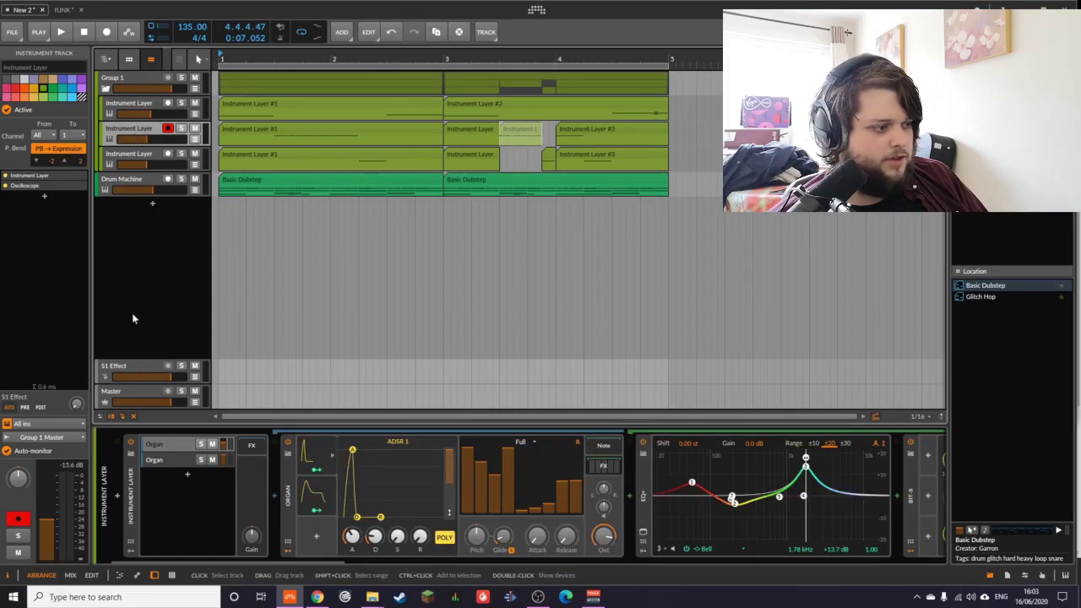
{"action": "left_click", "coordinate": [156, 461]}
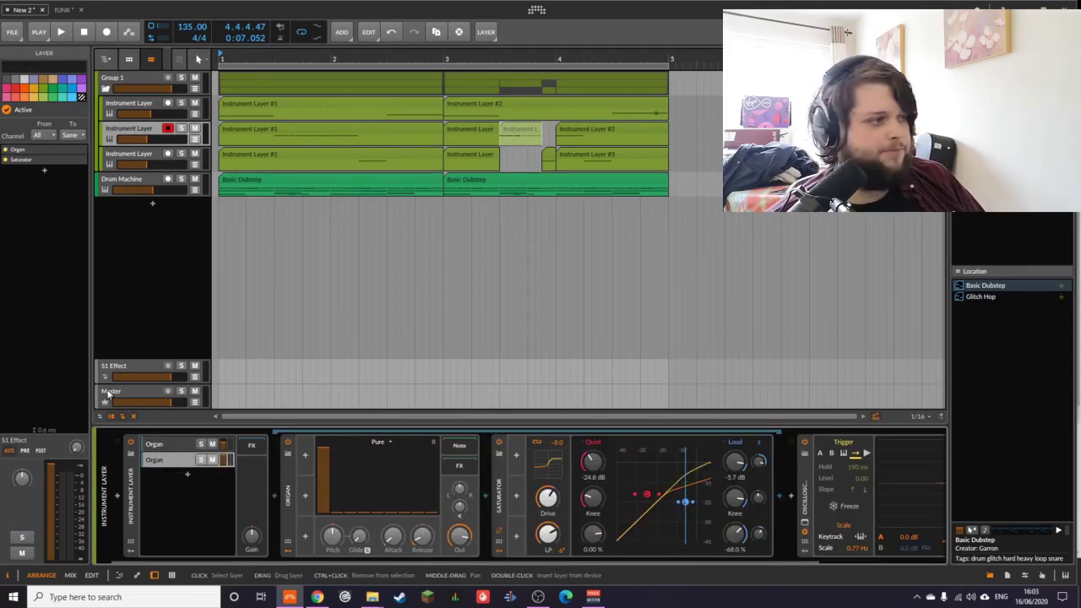
{"action": "left_click", "coordinate": [126, 108]}
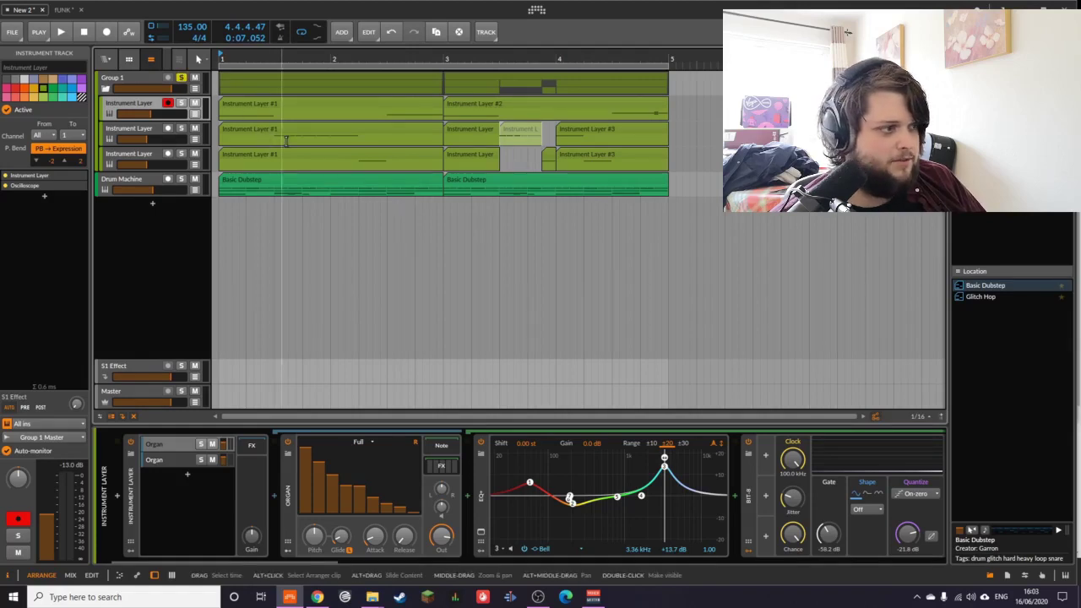
{"action": "key", "text": "space"}
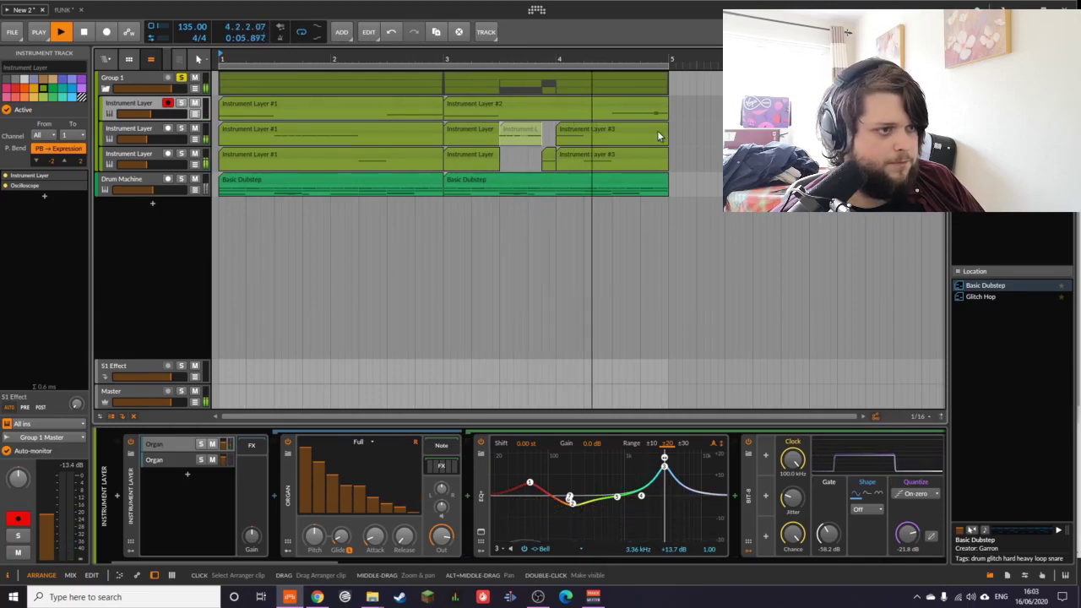
- Solo the first Instrument Layer track, audition it, and open its Instrument Layer #1 clip
{"action": "left_click", "coordinate": [180, 102]}
{"action": "key", "text": "space"}
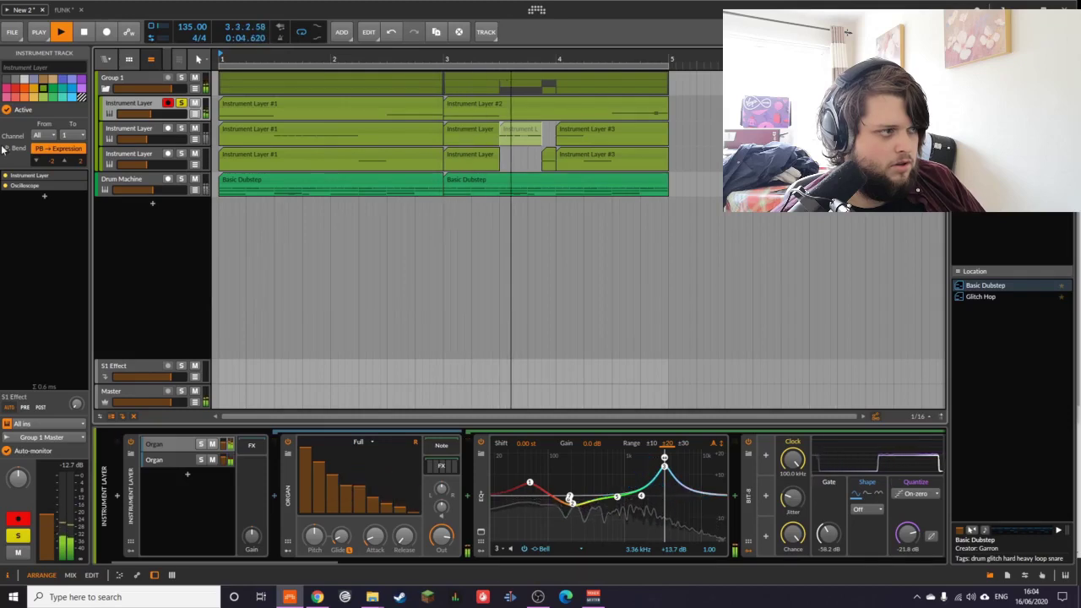
{"action": "key", "text": "space"}
{"action": "left_click", "coordinate": [116, 110]}
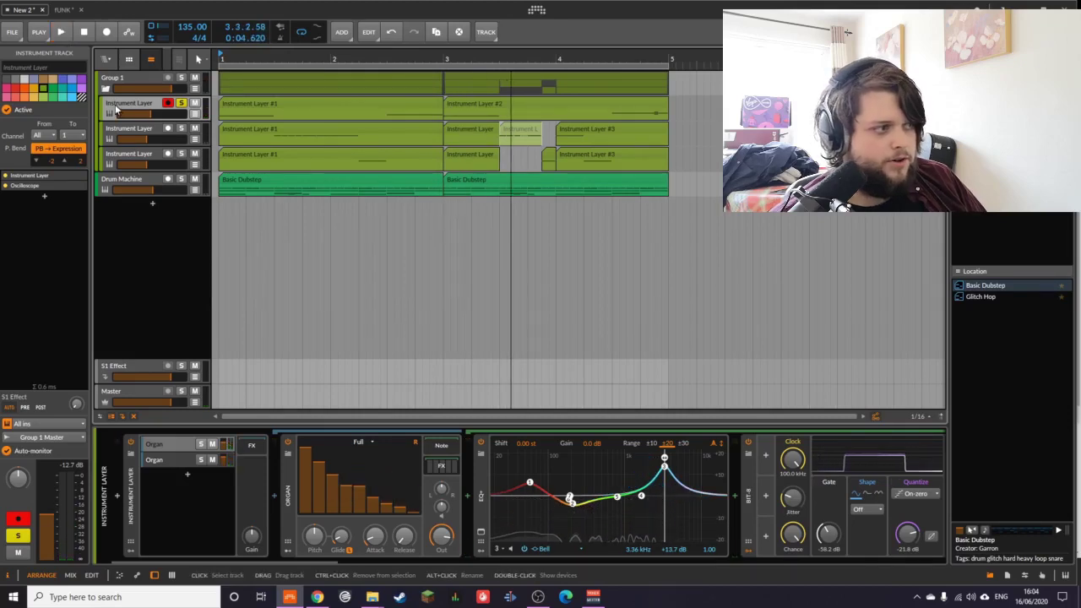
{"action": "double_click", "coordinate": [245, 105]}
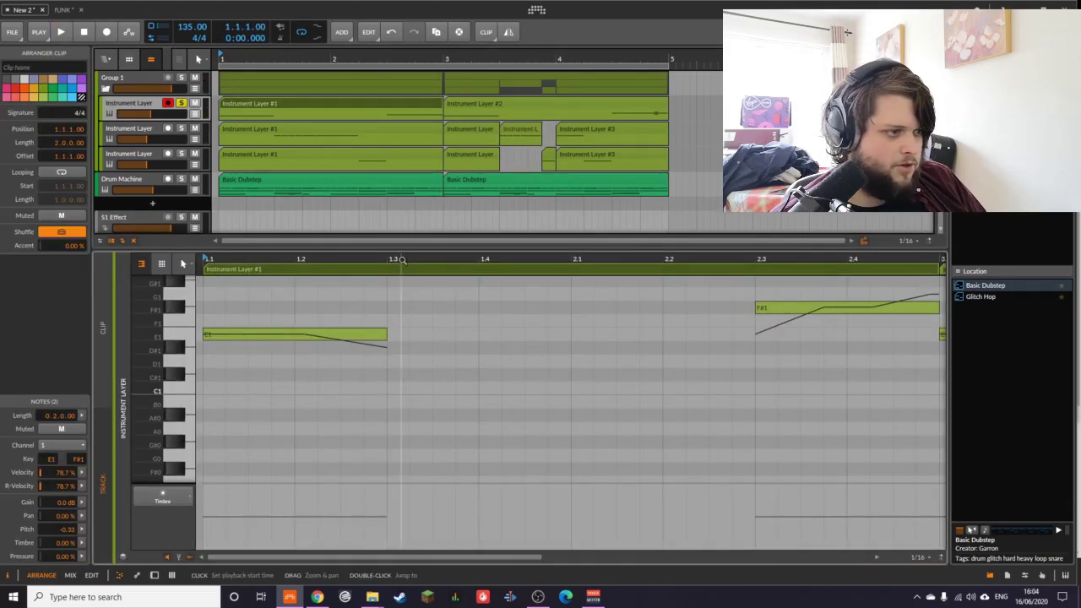
- Zoom out to show both clips' notes and play the clip once
{"action": "left_click_drag", "start_coordinate": [403, 251], "coordinate": [509, 293]}
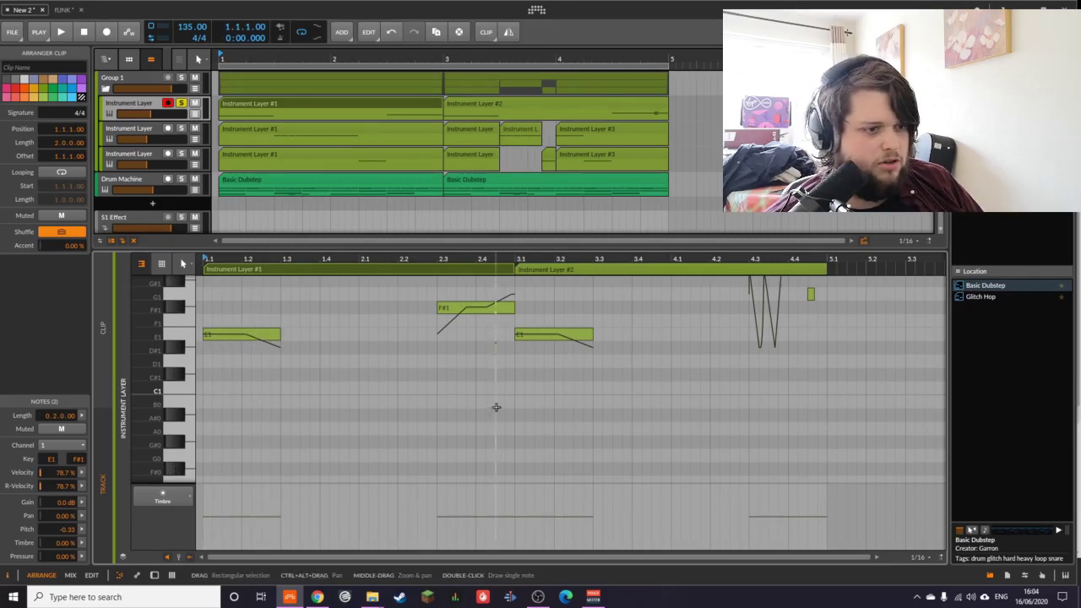
{"action": "scroll", "coordinate": [496, 407], "scroll_direction": "up", "scroll_amount": 3}
{"action": "key", "text": "space"}
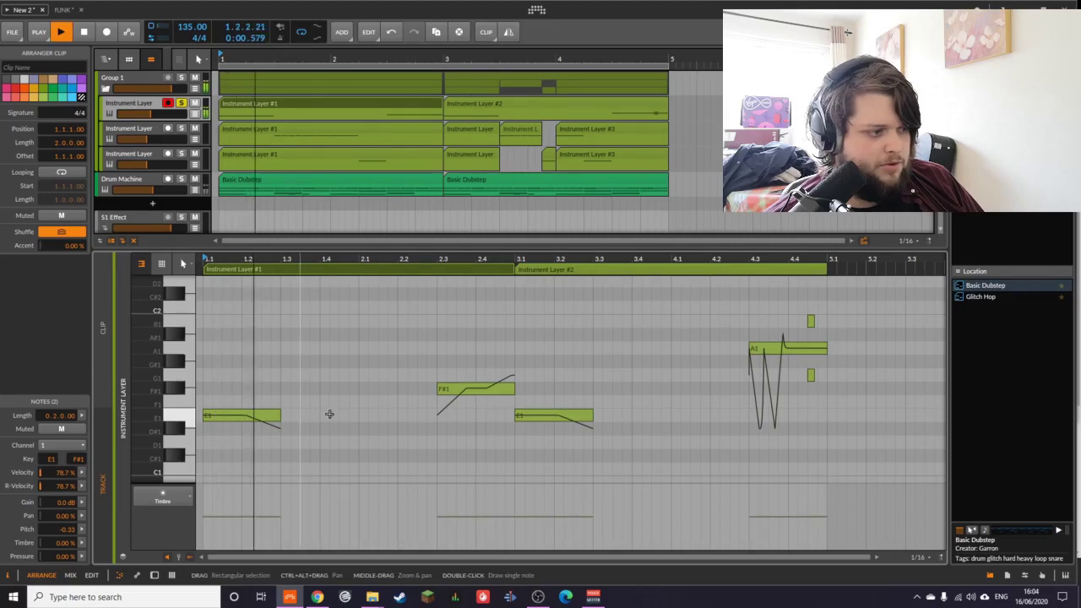
{"action": "key", "text": "space"}
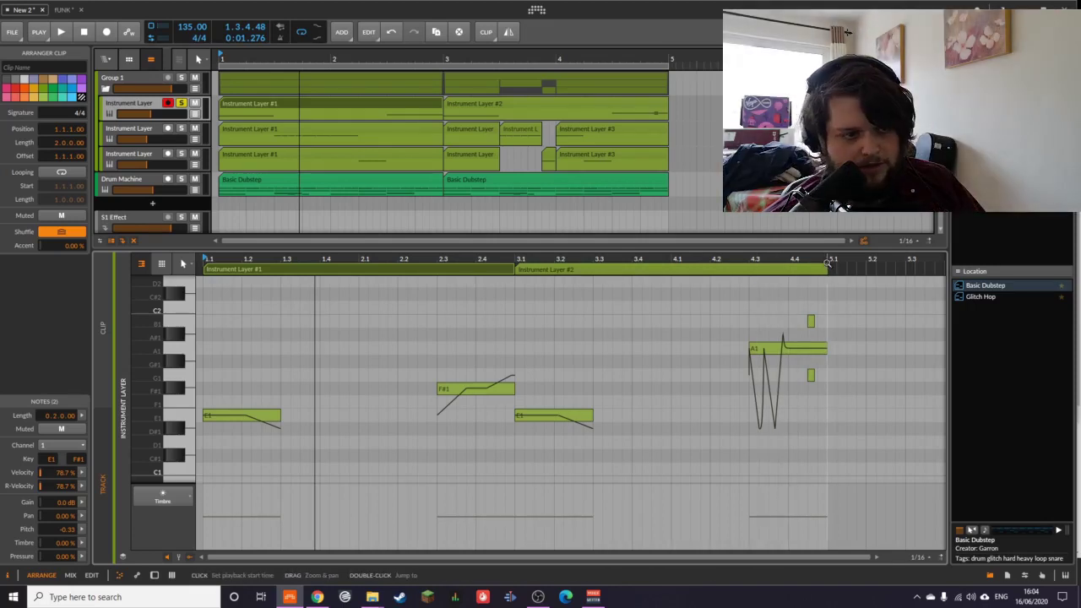
- Zoom in on the A1 slide note and audition it with the short B1 note
{"action": "left_click_drag", "start_coordinate": [832, 260], "coordinate": [774, 330]}
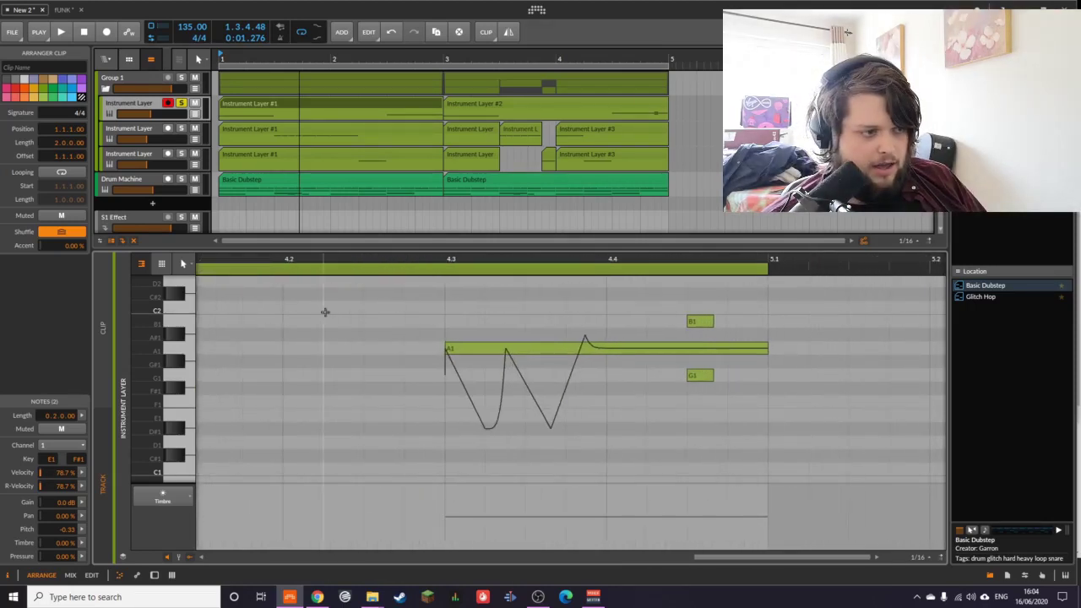
{"action": "left_click", "coordinate": [433, 258]}
{"action": "key", "text": "space"}
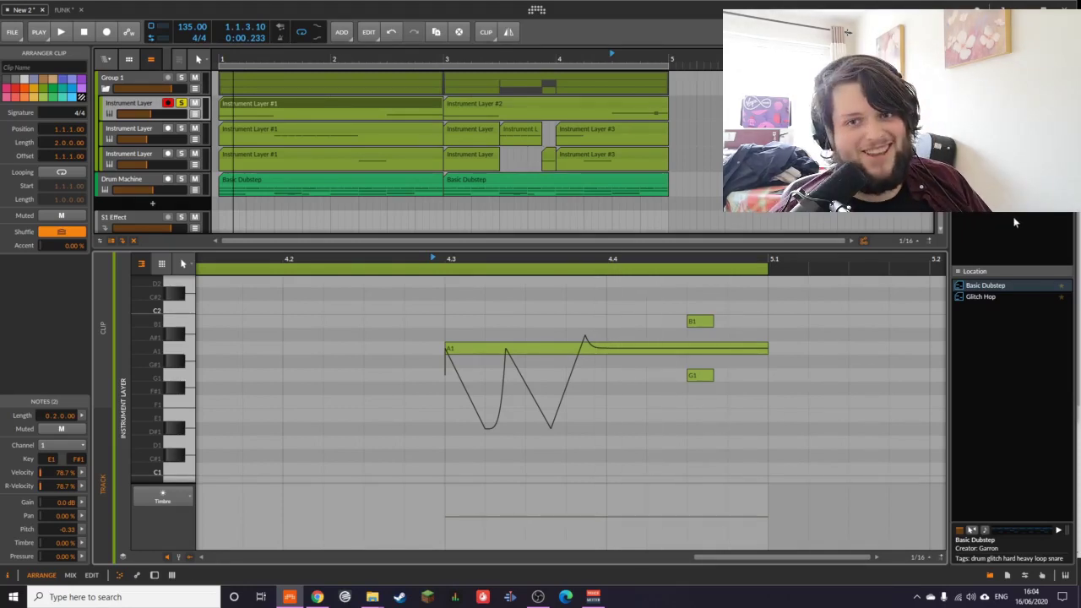
{"action": "left_click", "coordinate": [699, 322]}
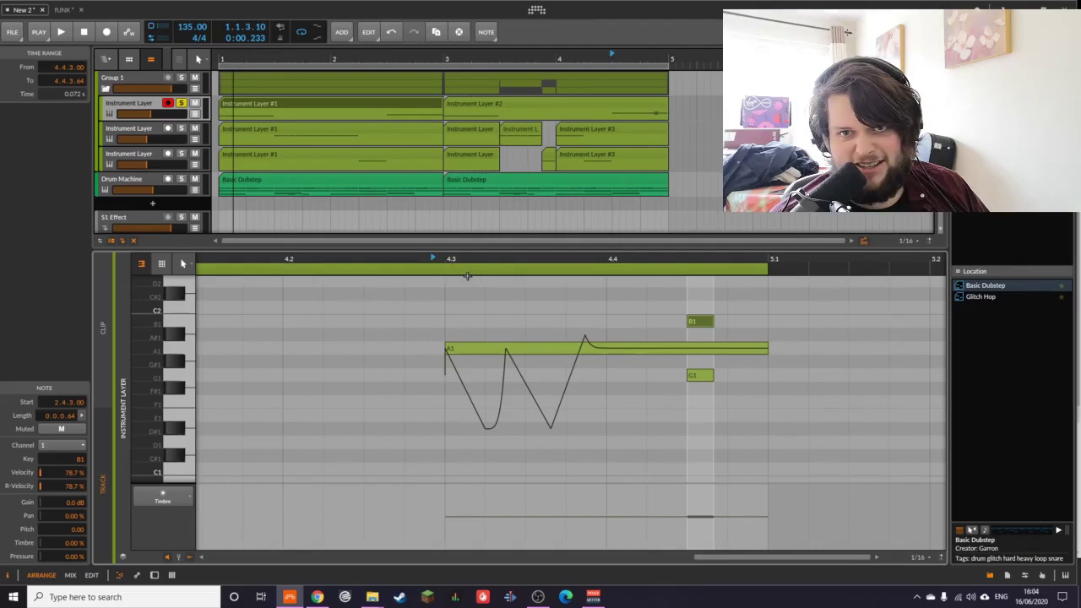
{"action": "key", "text": "space"}
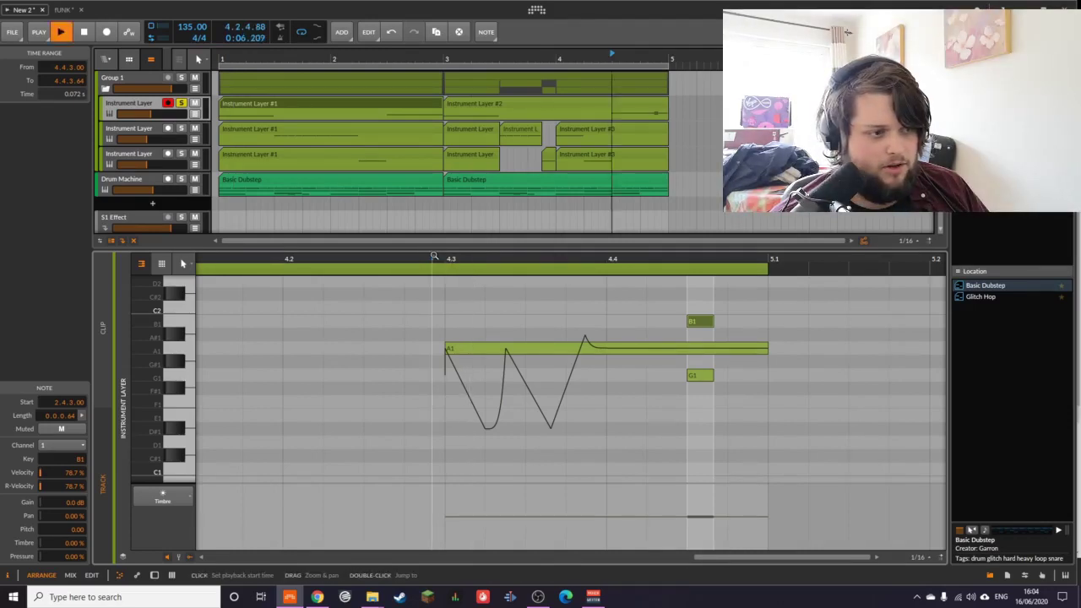
{"action": "key", "text": "space"}
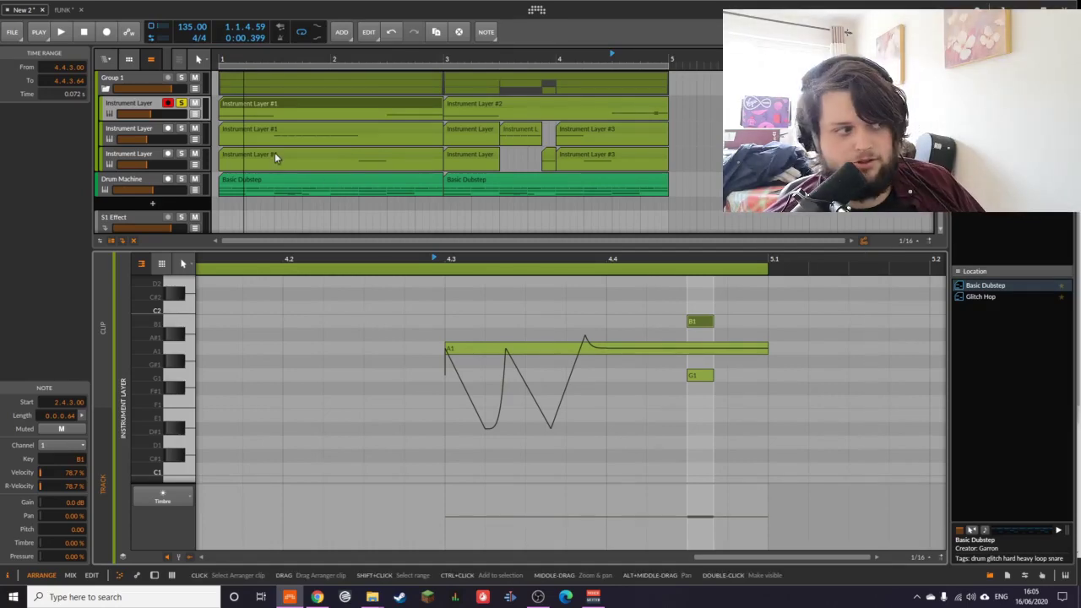
{"action": "left_click", "coordinate": [122, 107]}
{"action": "key", "text": "d"}
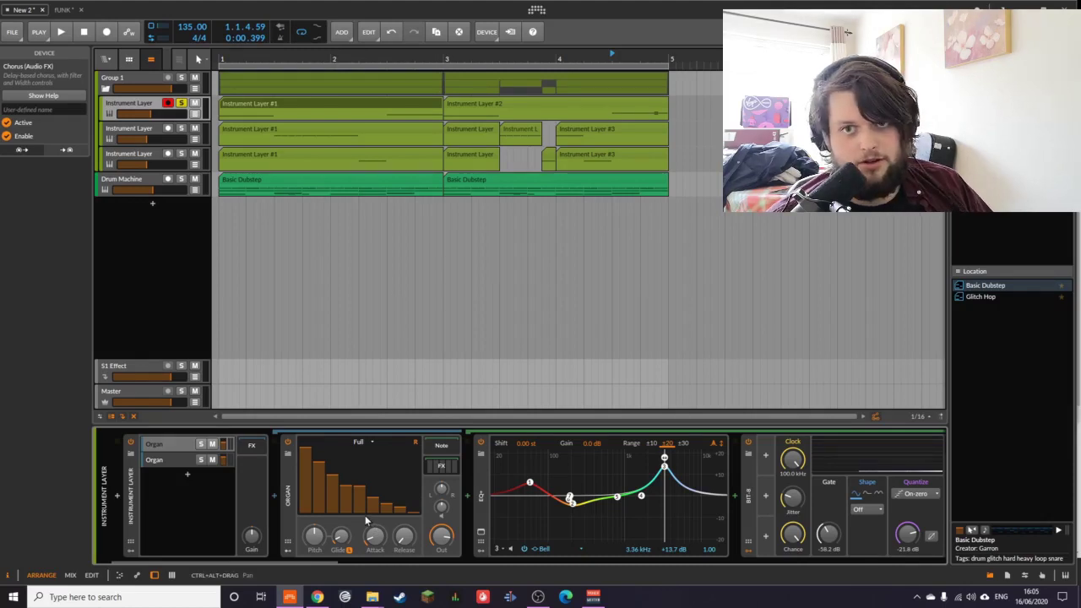
{"action": "left_click", "coordinate": [360, 442]}
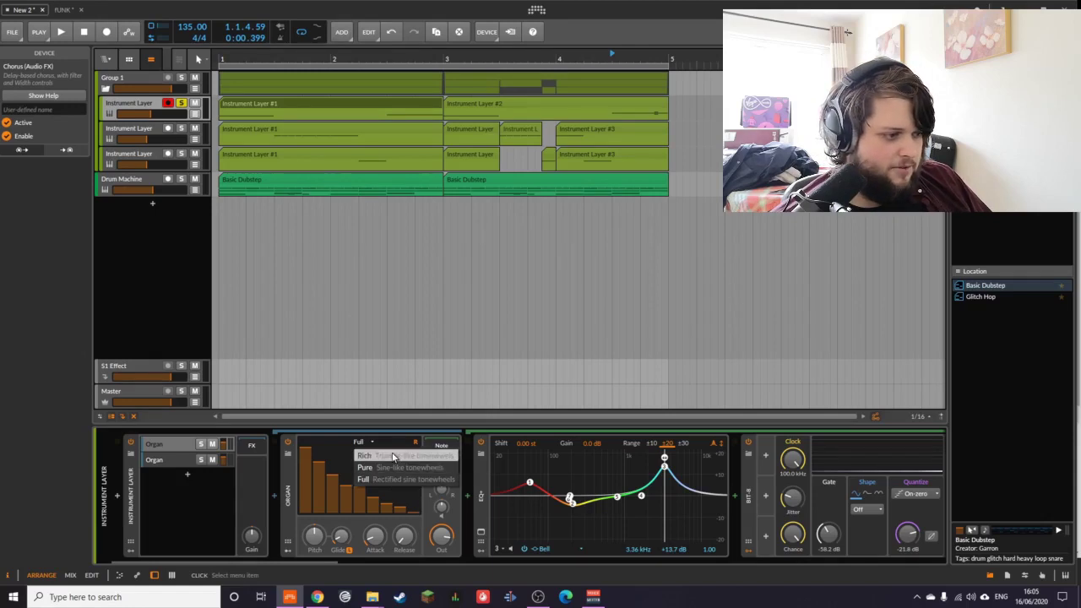
{"action": "left_click", "coordinate": [359, 444]}
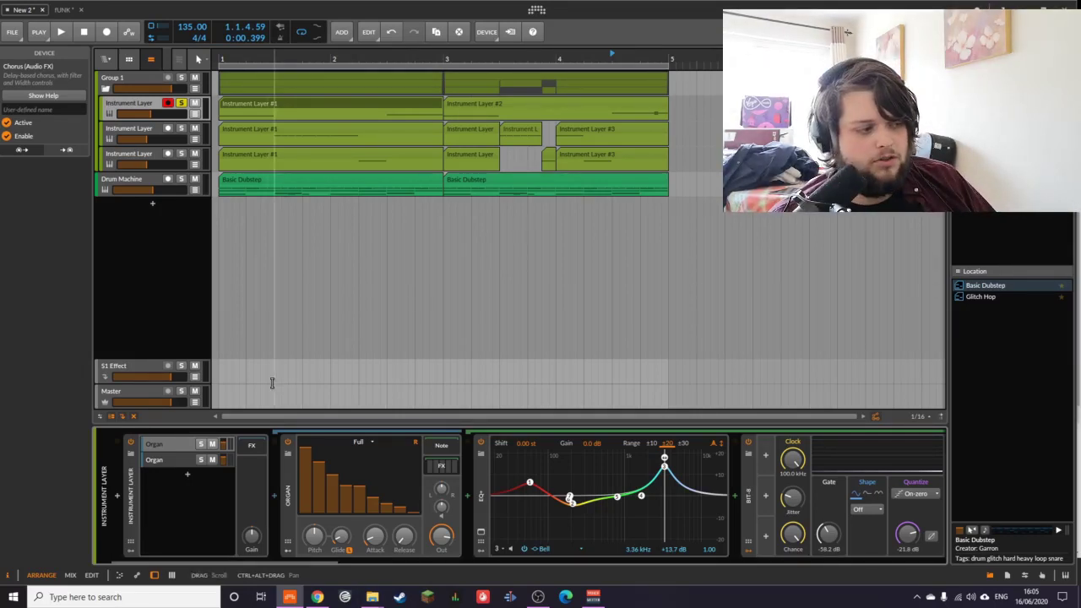
{"action": "left_click", "coordinate": [287, 547]}
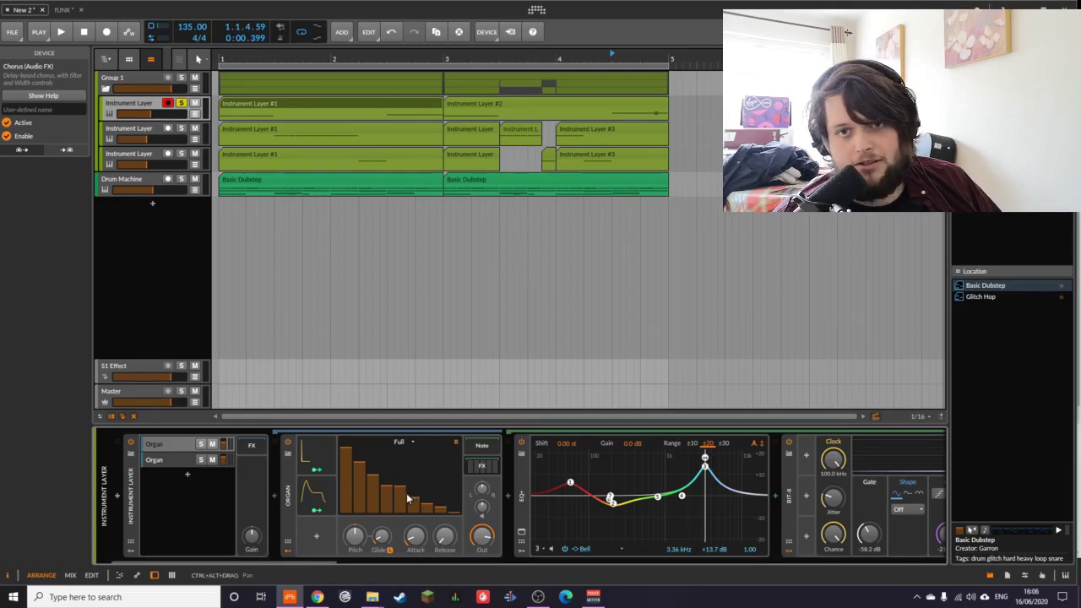
- Scroll the device chain, play the drop, and open the Organ's ADSR 1 envelope modulator
{"action": "left_click_drag", "start_coordinate": [329, 569], "coordinate": [781, 445]}
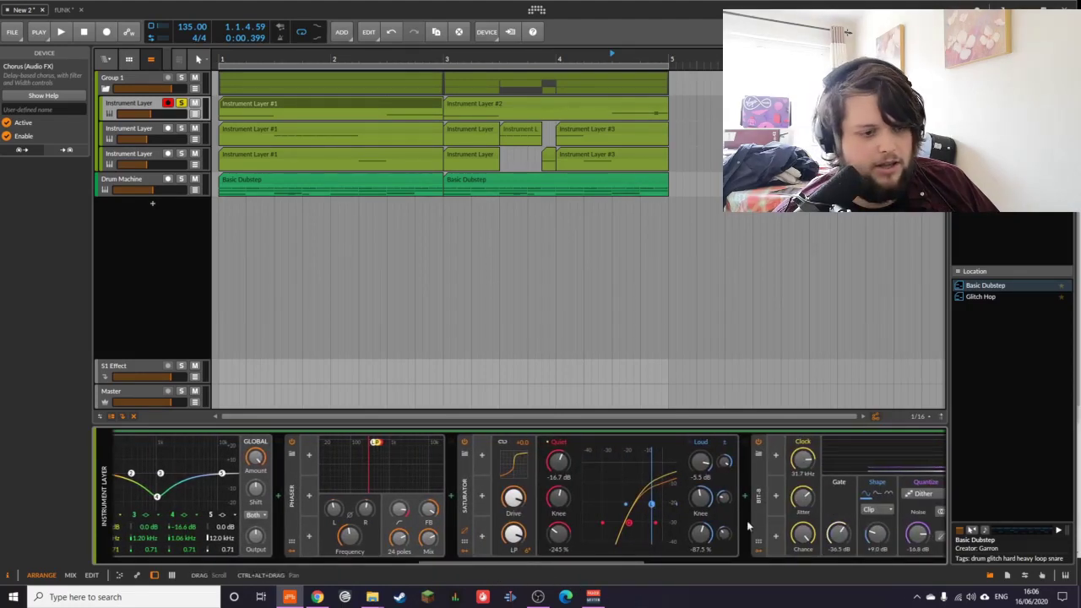
{"action": "left_click_drag", "start_coordinate": [550, 557], "coordinate": [306, 592]}
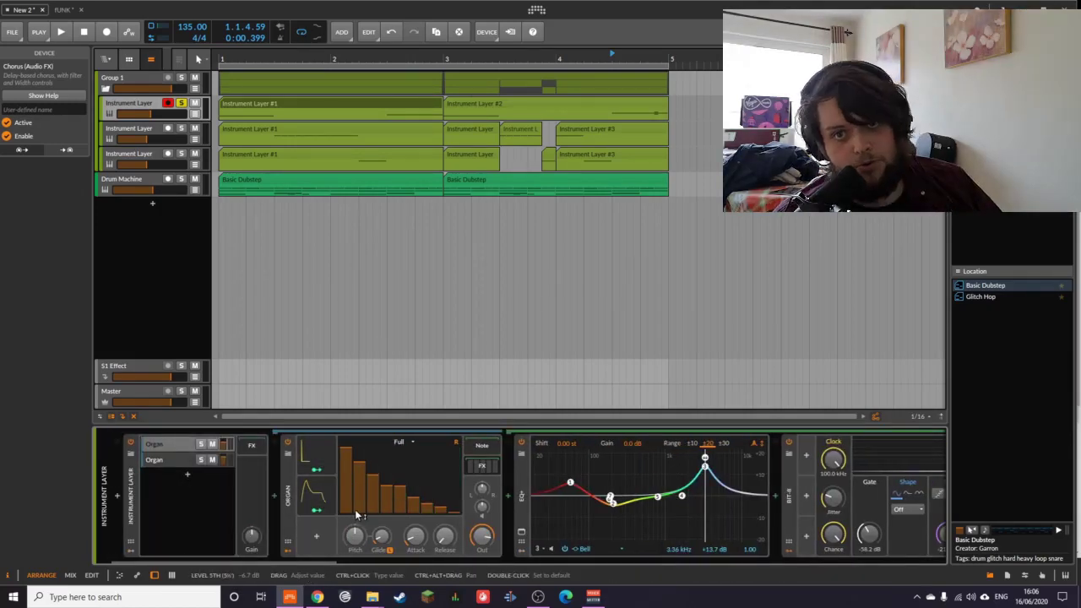
{"action": "key", "text": "space"}
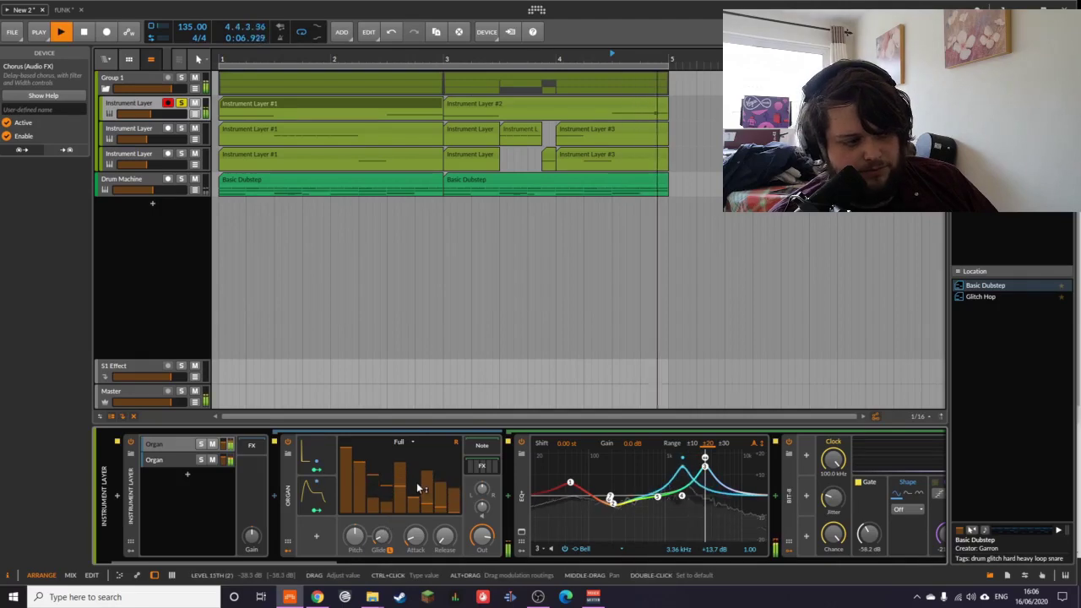
{"action": "key", "text": "space"}
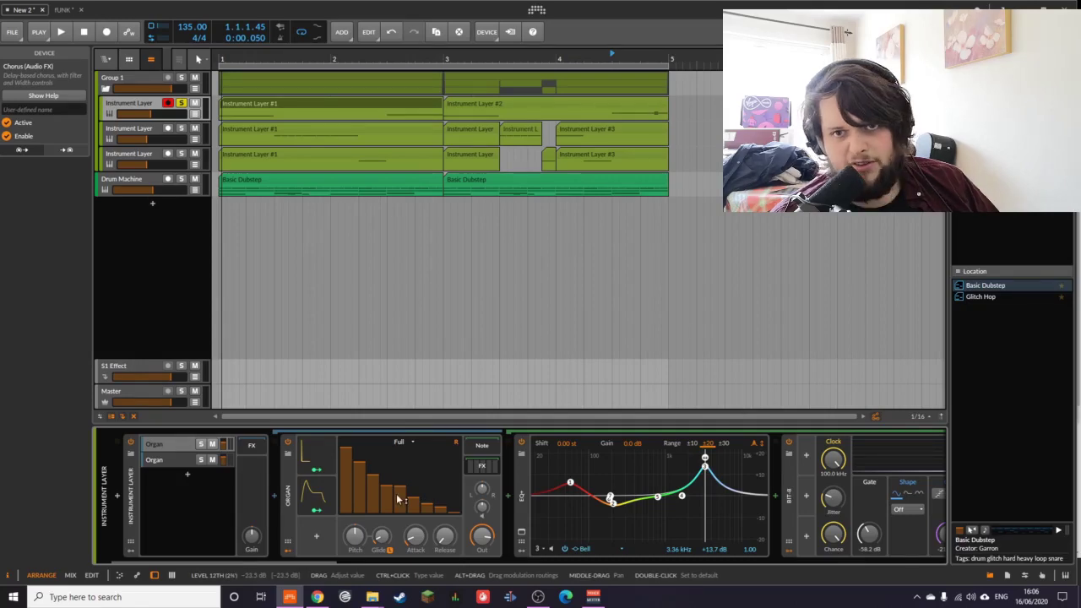
{"action": "key", "text": "space"}
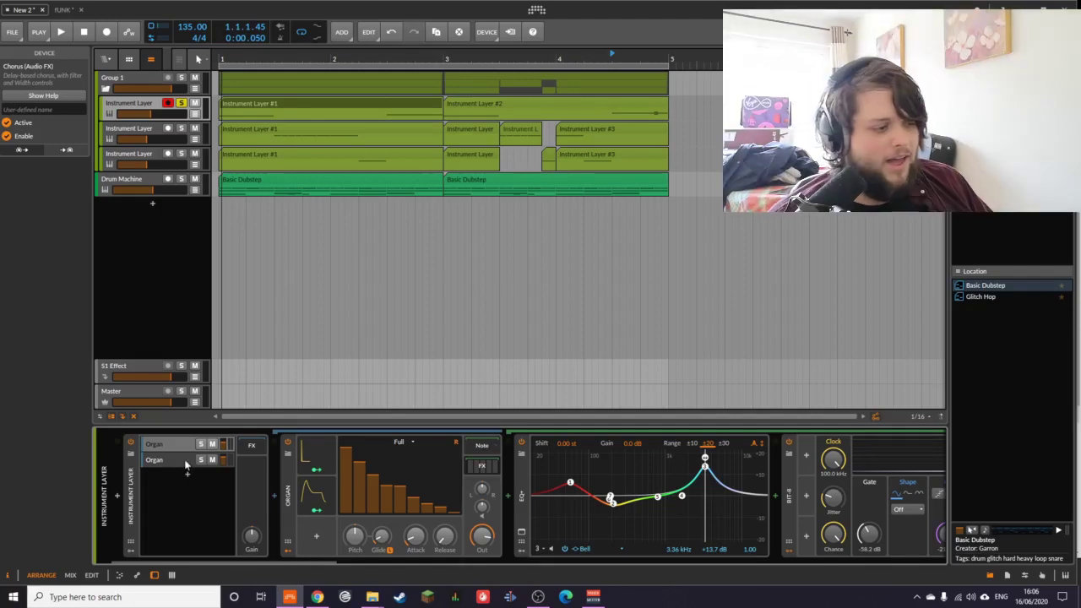
{"action": "left_click", "coordinate": [312, 454]}
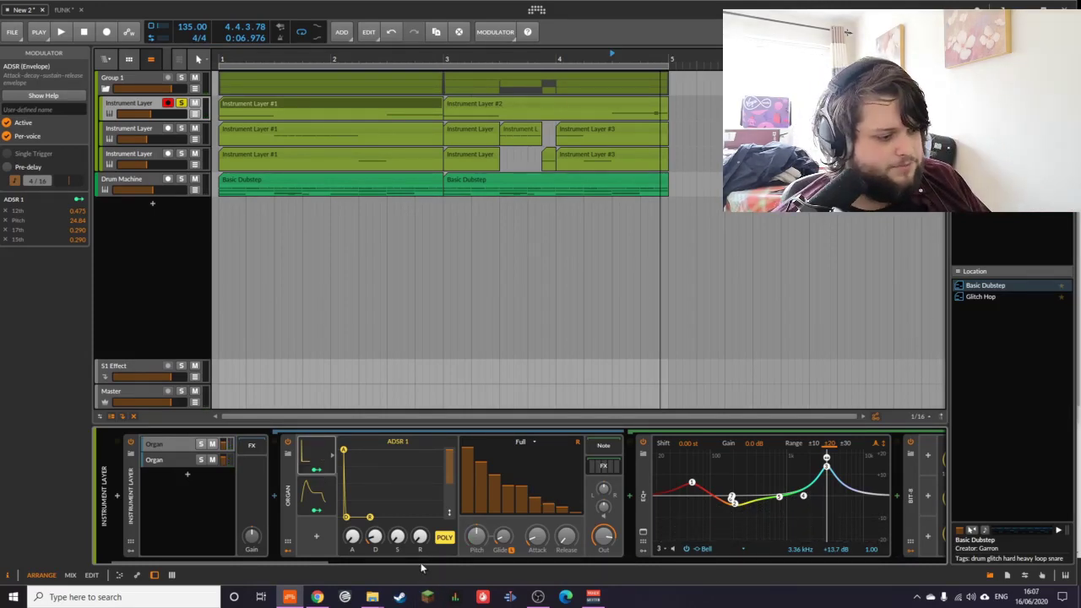
{"action": "left_click_drag", "start_coordinate": [328, 564], "coordinate": [407, 578]}
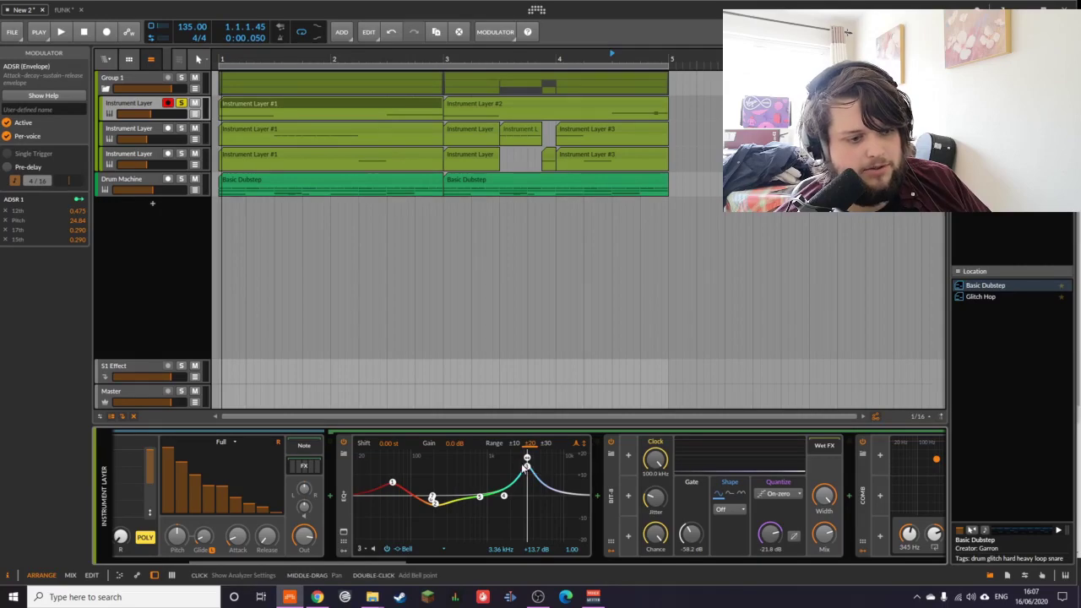
{"action": "left_click_drag", "start_coordinate": [400, 562], "coordinate": [509, 446]}
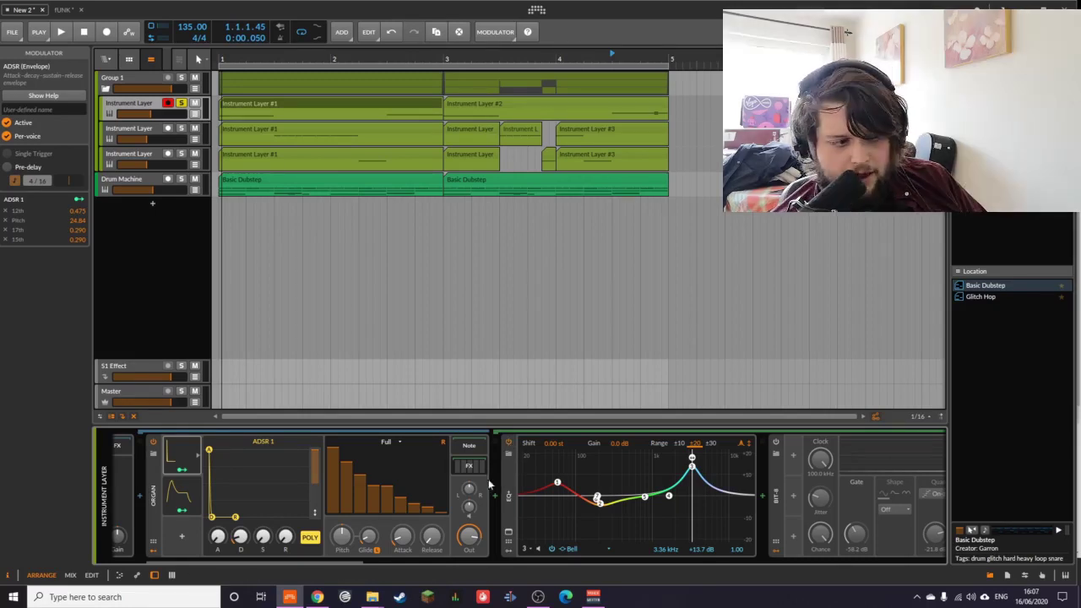
- Play the drop with the bass layer's 3.36 kHz EQ bypassed, then re-enabled
{"action": "left_click", "coordinate": [508, 443]}
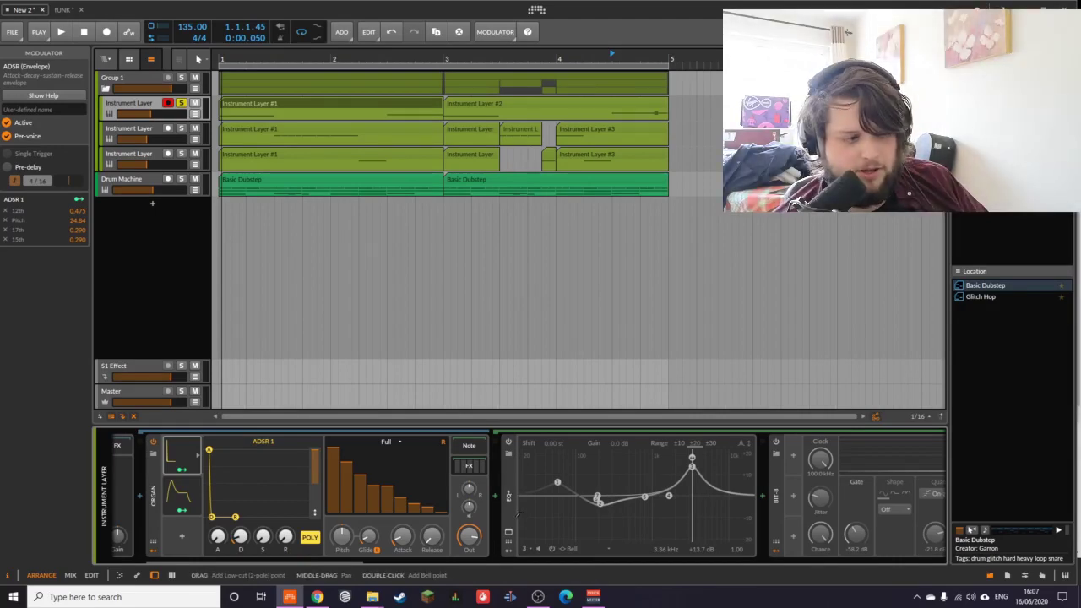
{"action": "key", "text": "space"}
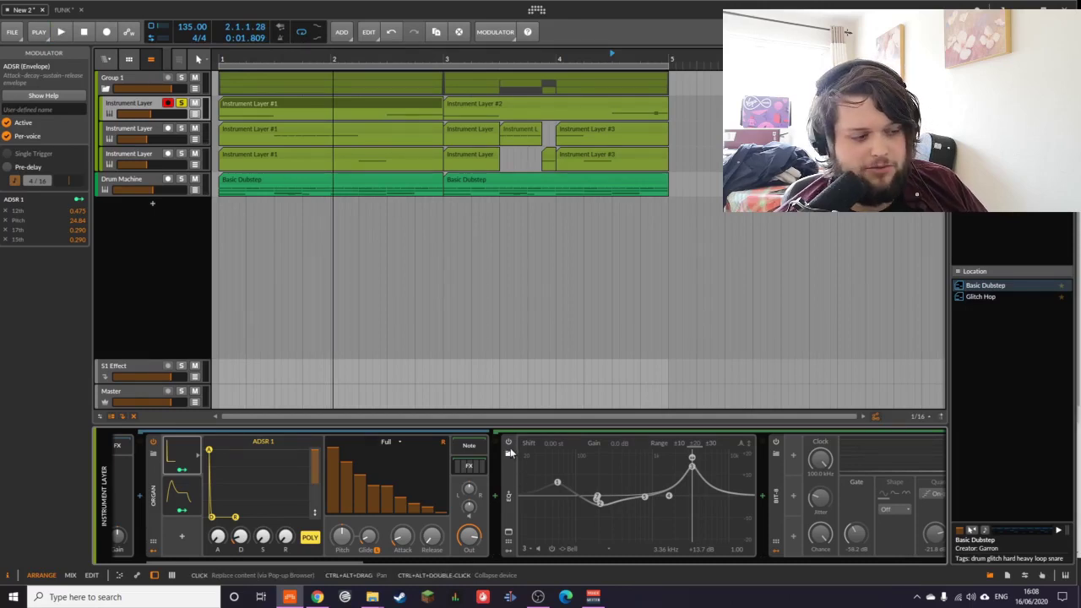
{"action": "key", "text": "space"}
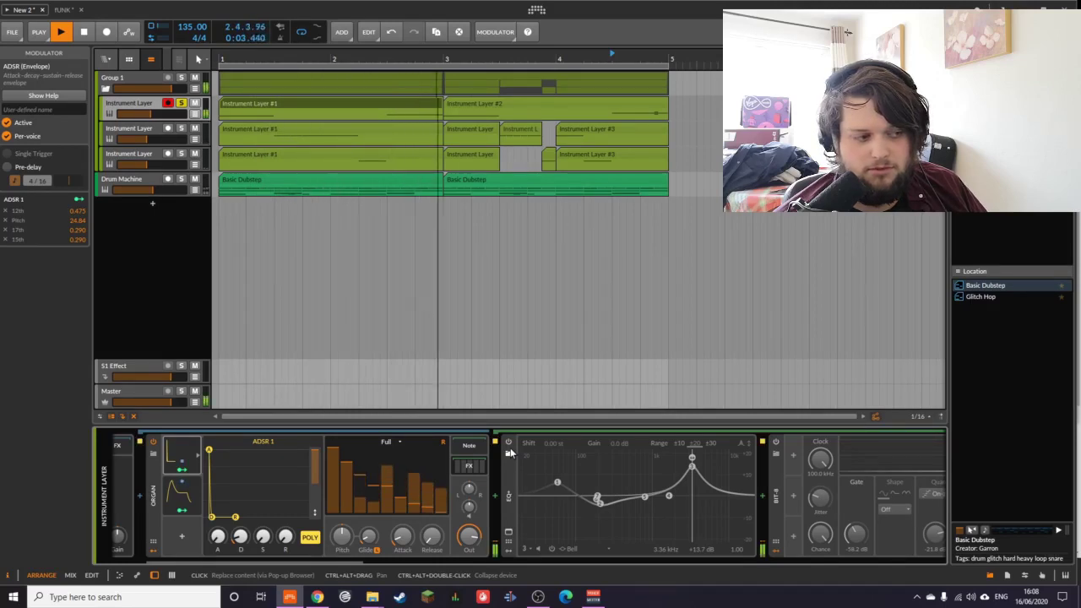
{"action": "key", "text": "space"}
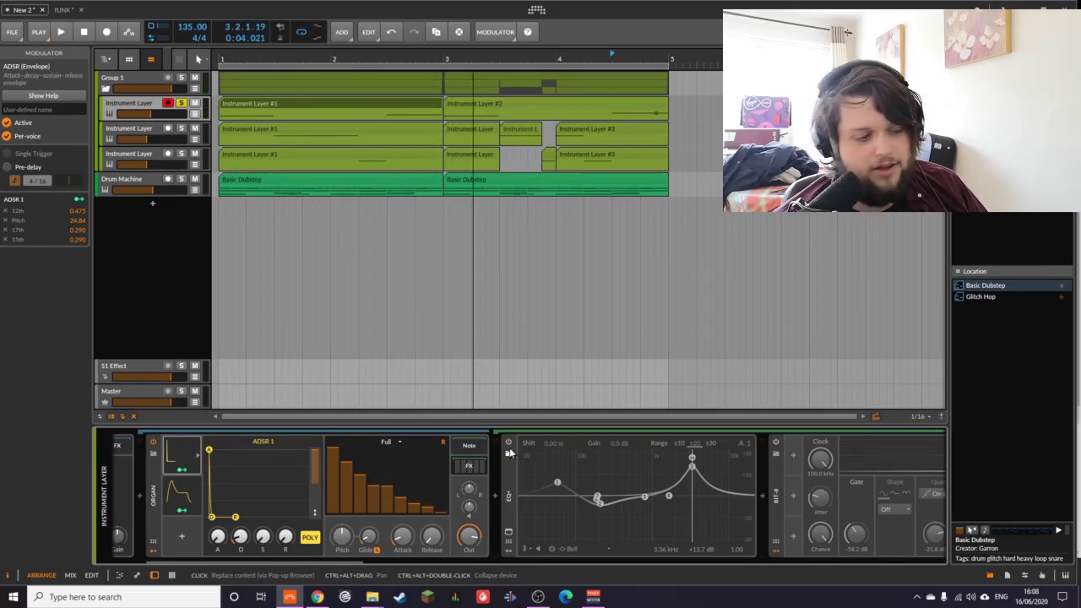
{"action": "left_click", "coordinate": [508, 443]}
{"action": "key", "text": "space"}
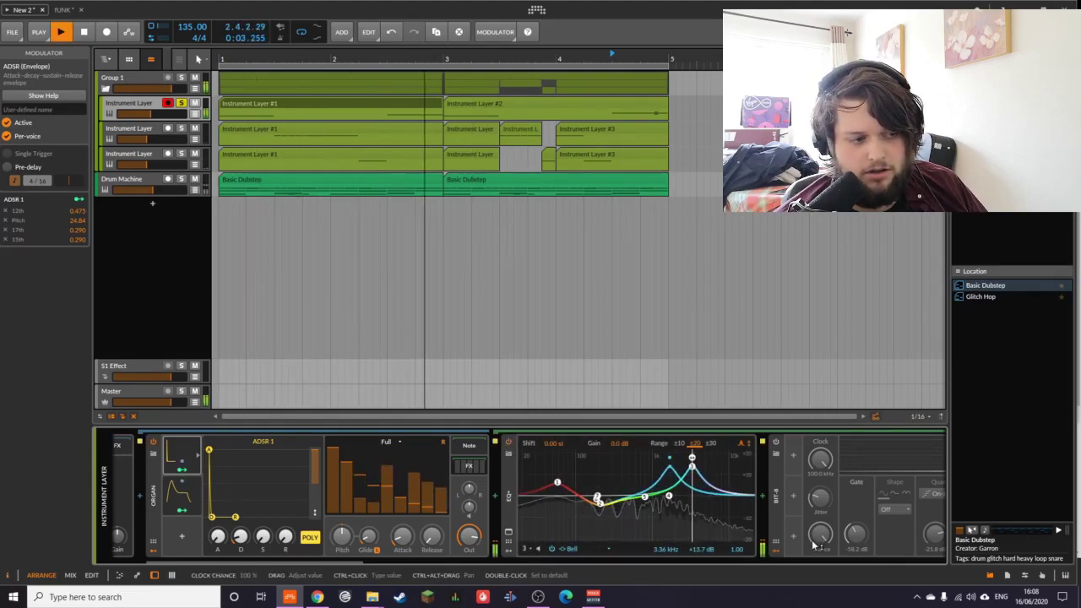
{"action": "key", "text": "space"}
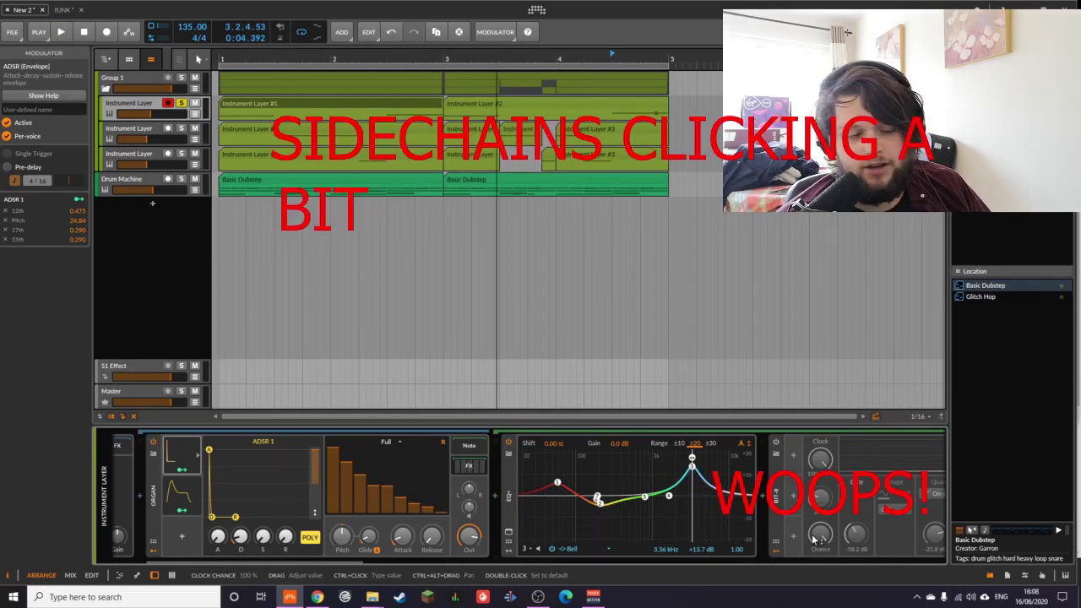
{"action": "key", "text": "space"}
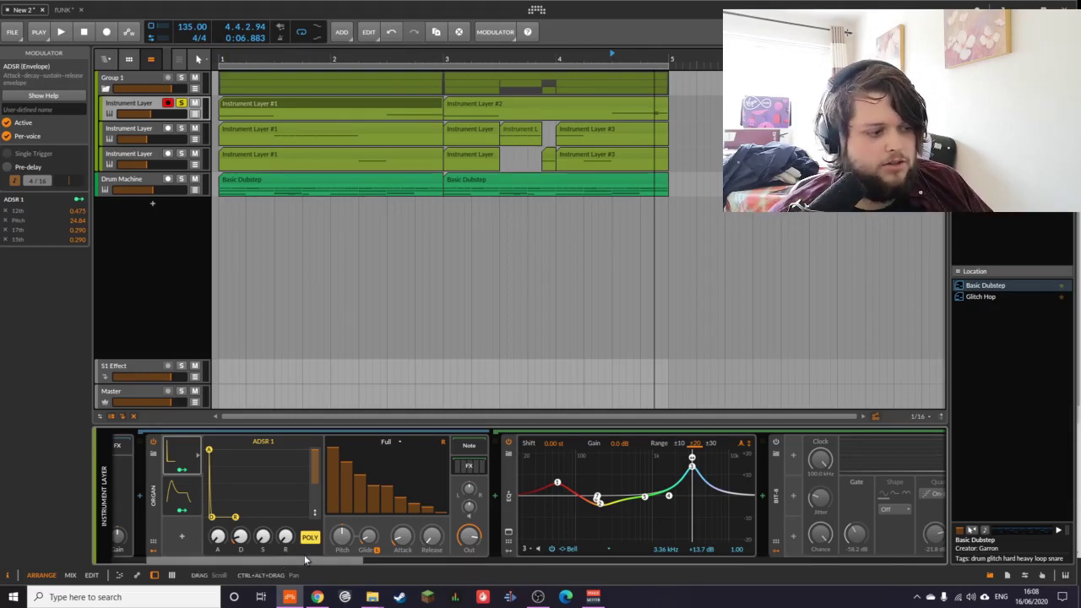
{"action": "left_click_drag", "start_coordinate": [309, 560], "coordinate": [450, 549]}
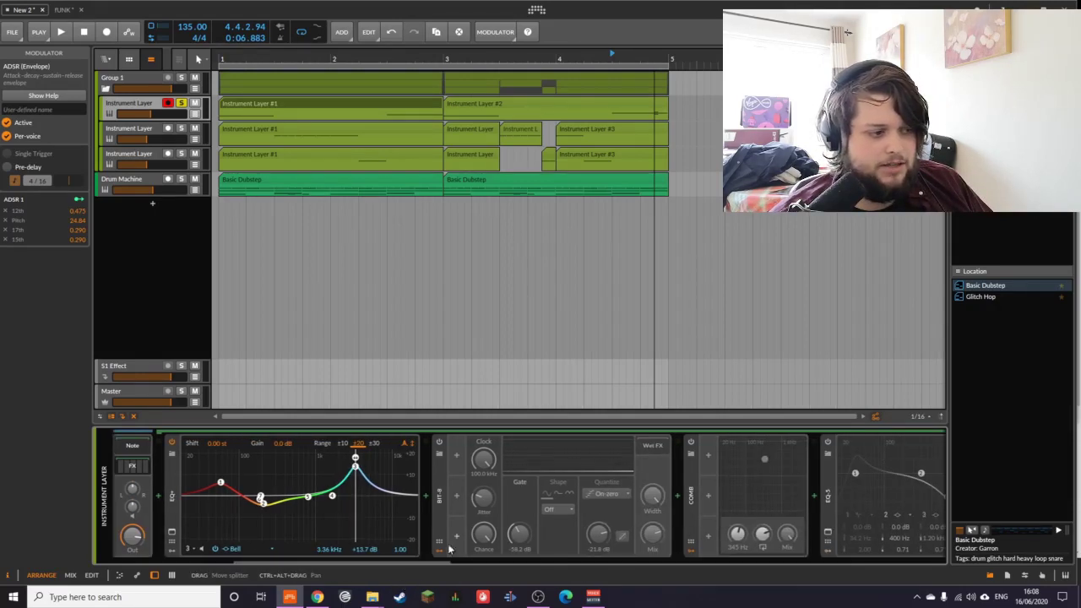
- Play the drop with Bit-8 on, then off, and leave Bit-8 switched on
{"action": "left_click", "coordinate": [441, 443]}
{"action": "key", "text": "space"}
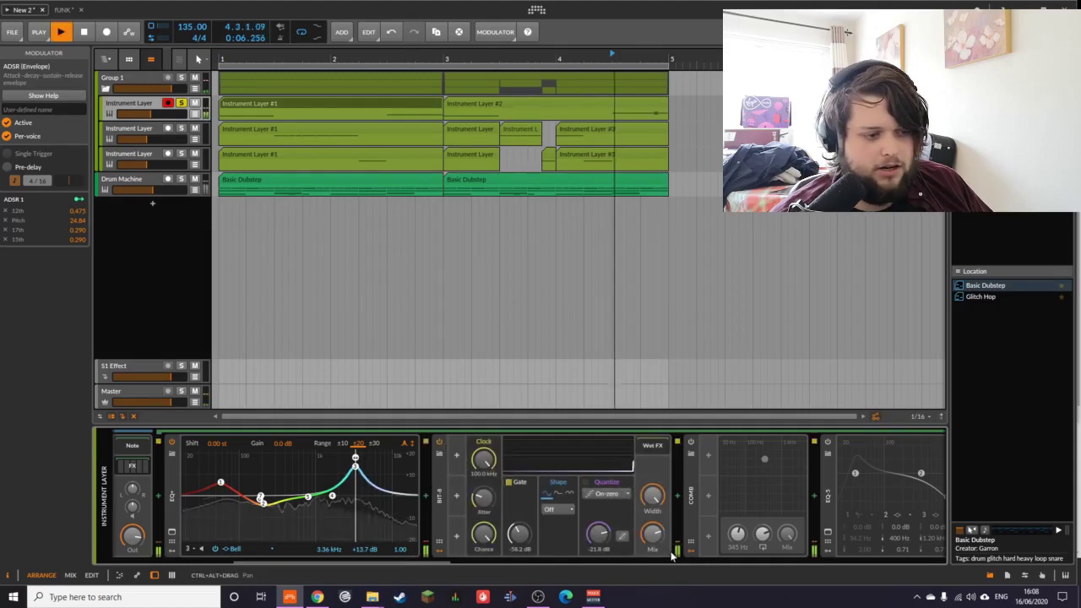
{"action": "key", "text": "space"}
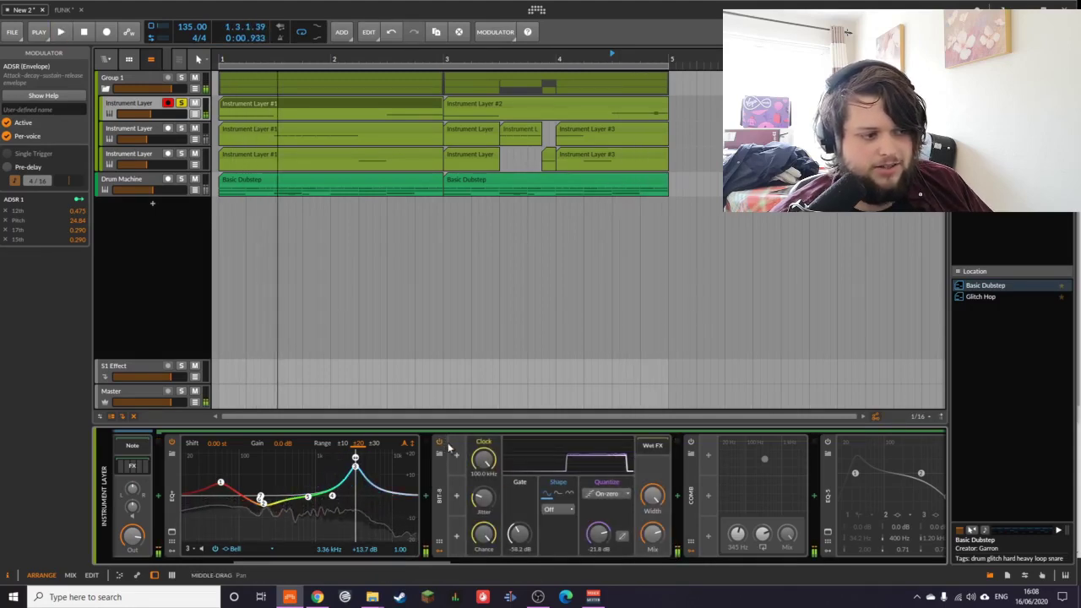
{"action": "left_click", "coordinate": [440, 443]}
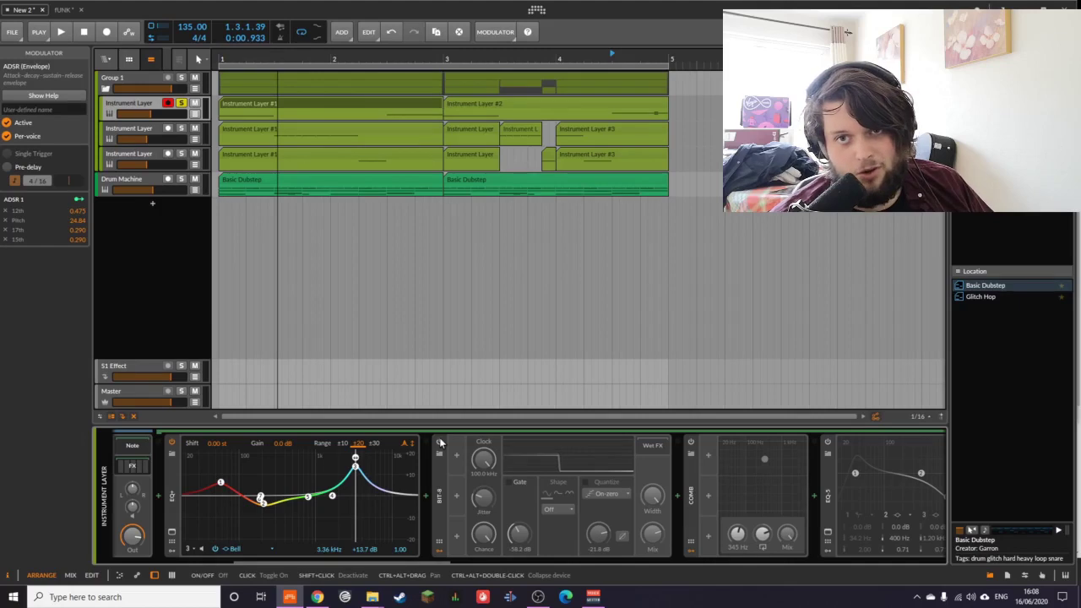
{"action": "key", "text": "space"}
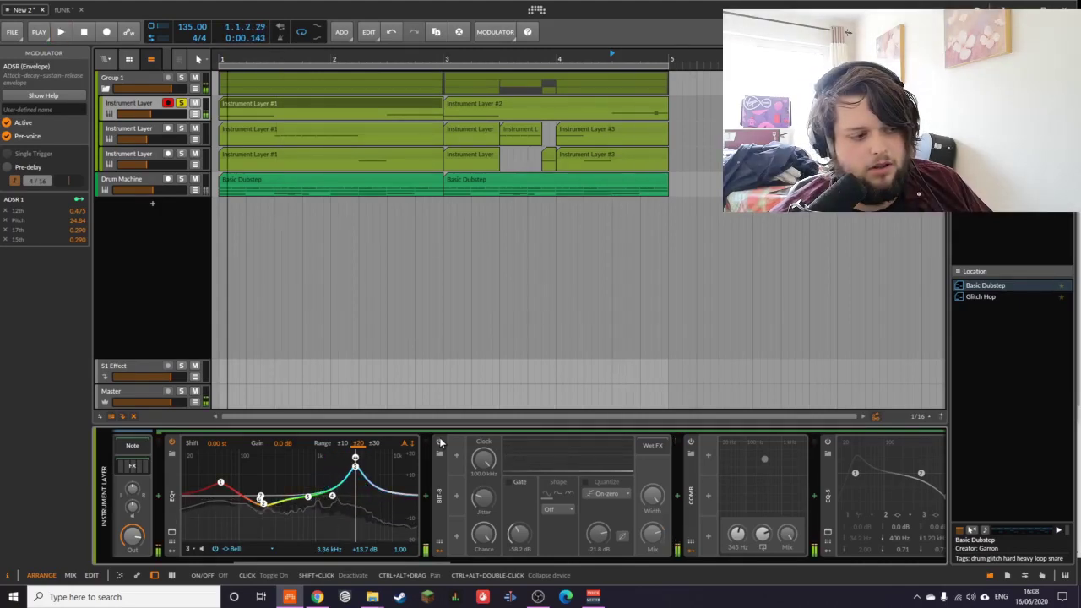
{"action": "left_click", "coordinate": [440, 443]}
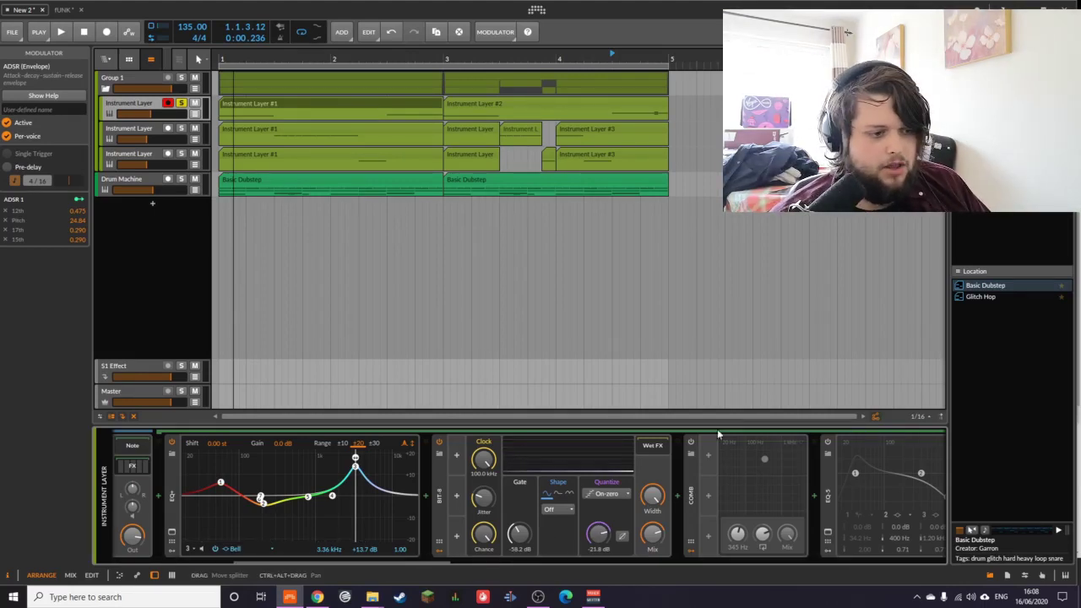
- Play the drop through the Comb-enabled chain and show the Instrument Track inspector
{"action": "key", "text": "space"}
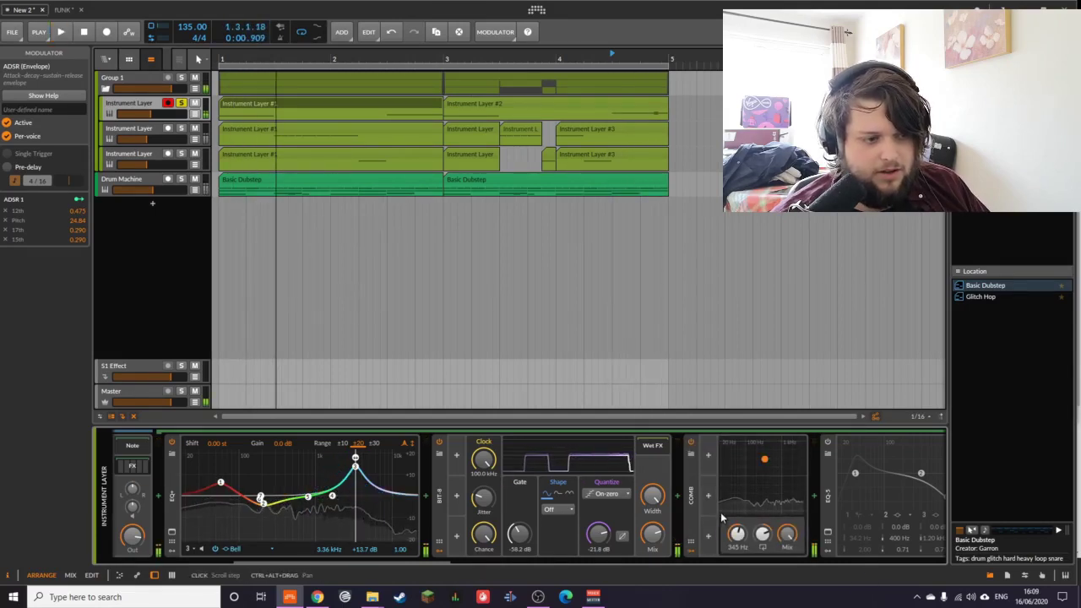
{"action": "key", "text": "space"}
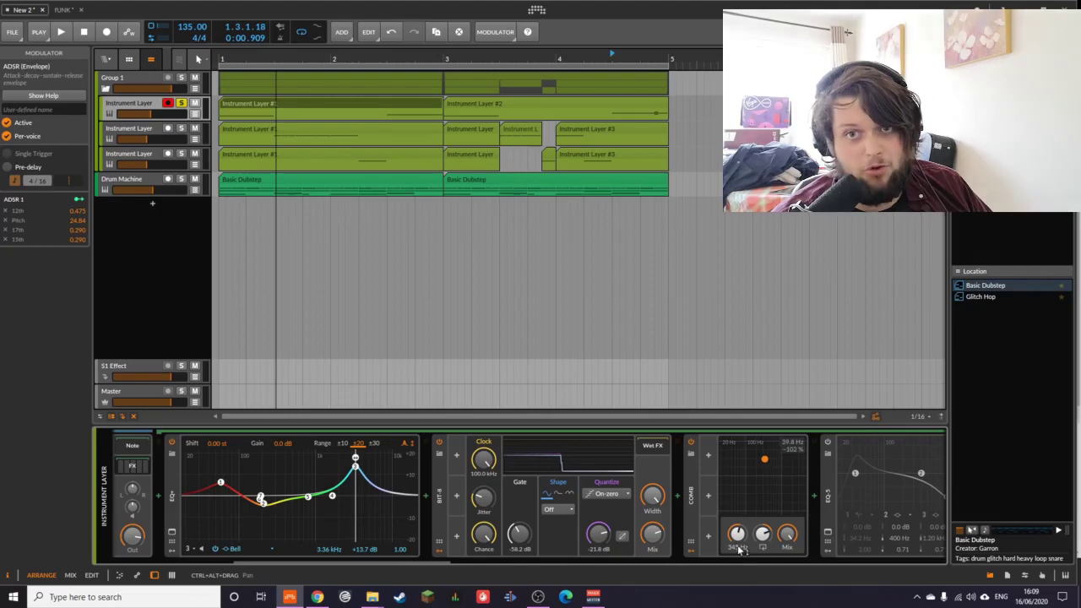
{"action": "left_click", "coordinate": [419, 569]}
{"action": "left_click_drag", "start_coordinate": [426, 566], "coordinate": [261, 553]}
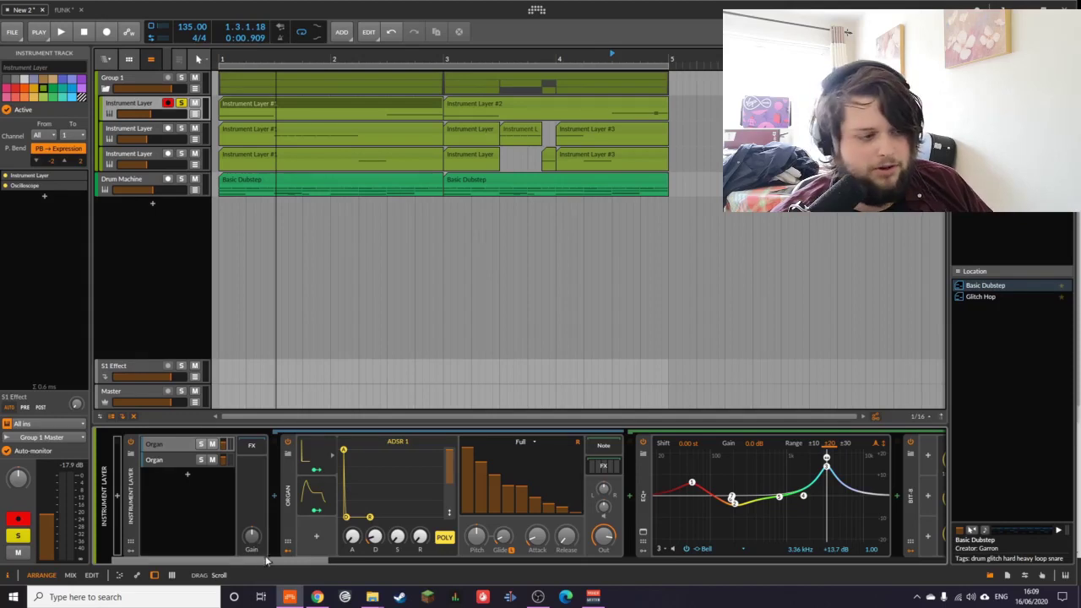
- Scroll to the second EQ-5, switch it on, and play the drop through it
{"action": "left_click_drag", "start_coordinate": [306, 552], "coordinate": [567, 512]}
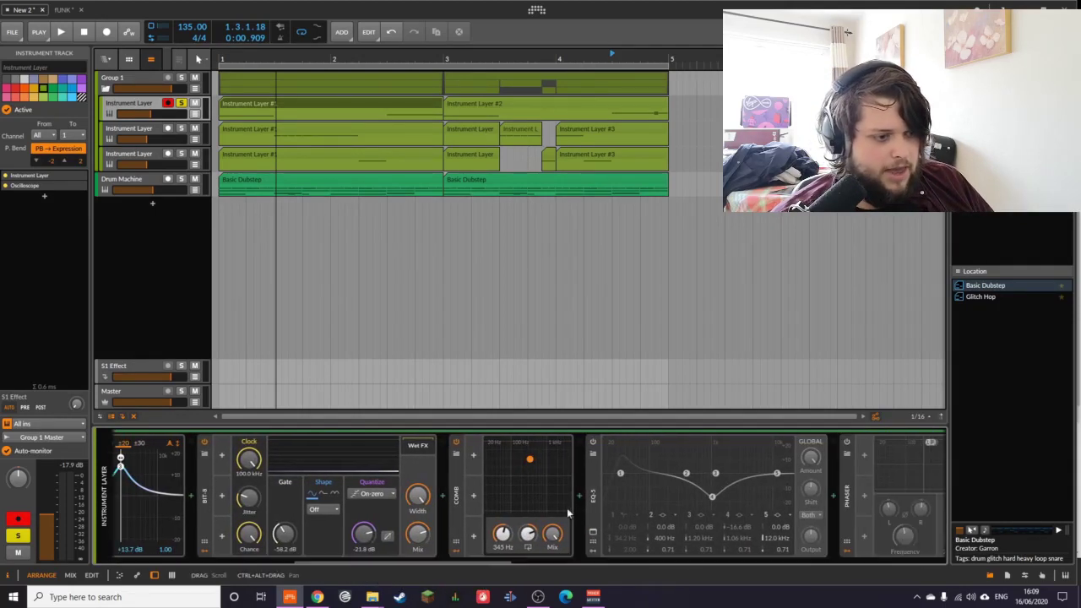
{"action": "left_click", "coordinate": [592, 443]}
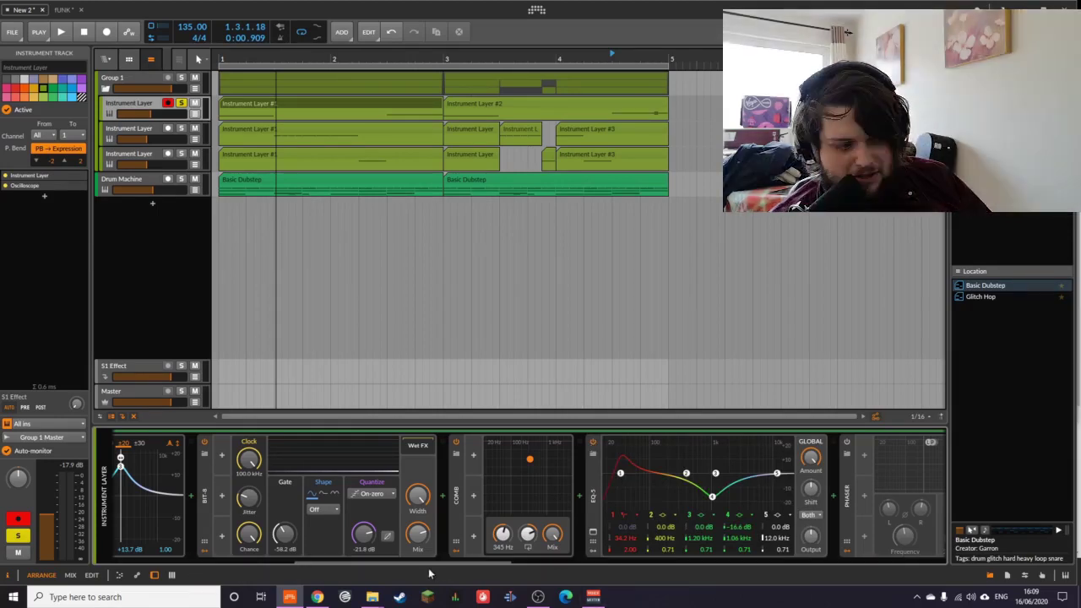
{"action": "key", "text": "space"}
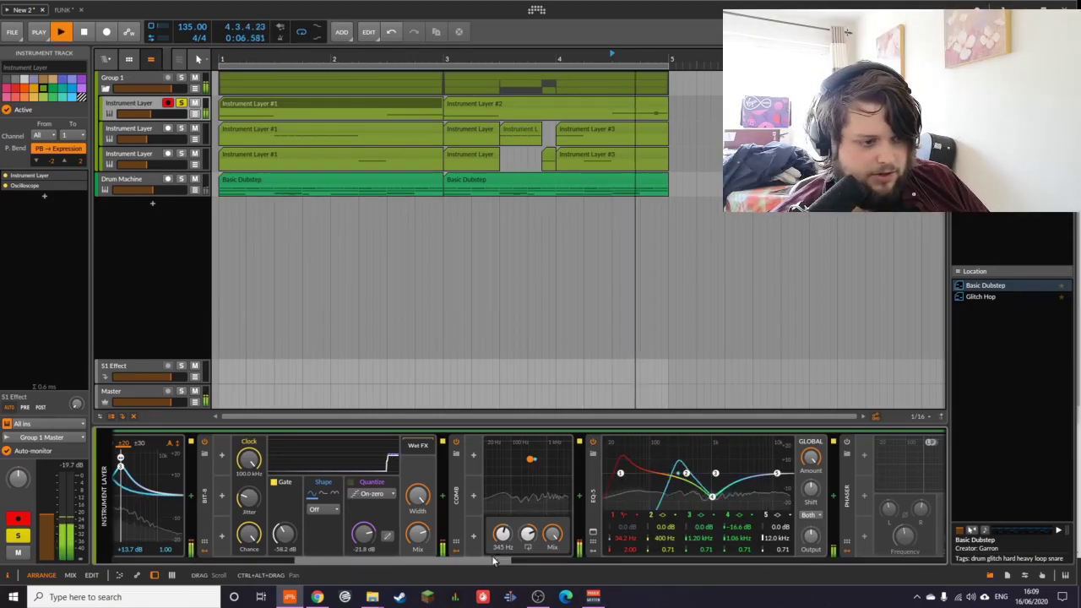
{"action": "left_click_drag", "start_coordinate": [462, 559], "coordinate": [541, 566]}
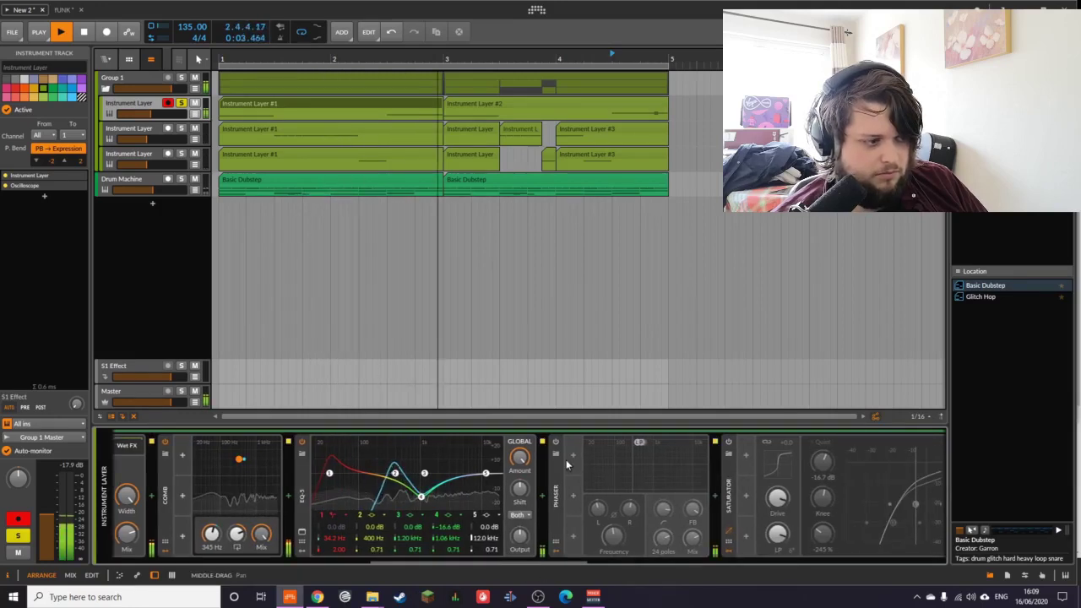
- Switch on the Phaser effect and audition the drop with it
{"action": "key", "text": "space"}
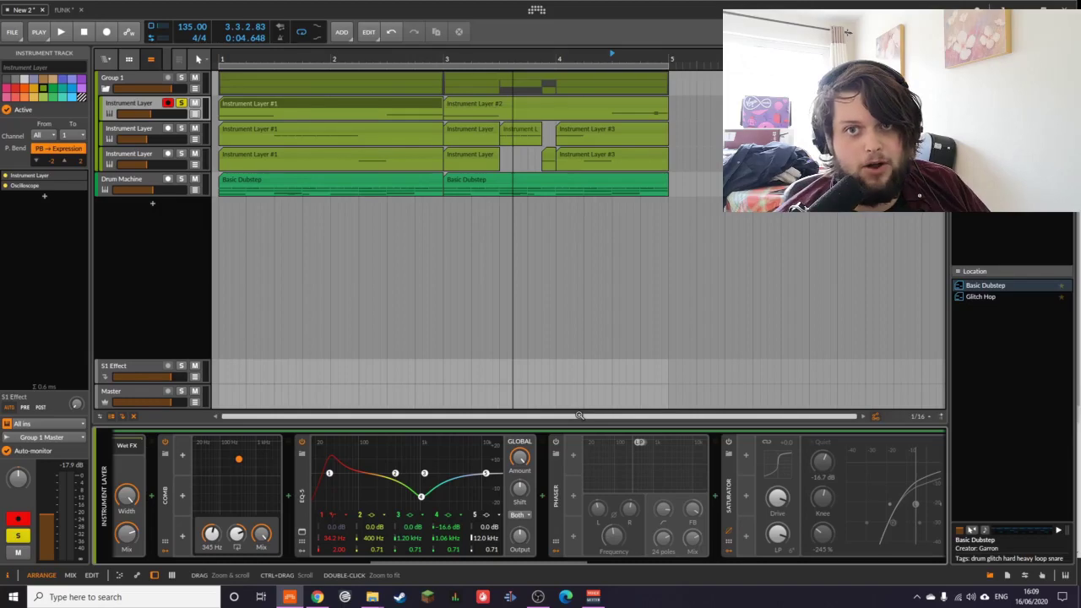
{"action": "left_click", "coordinate": [555, 441]}
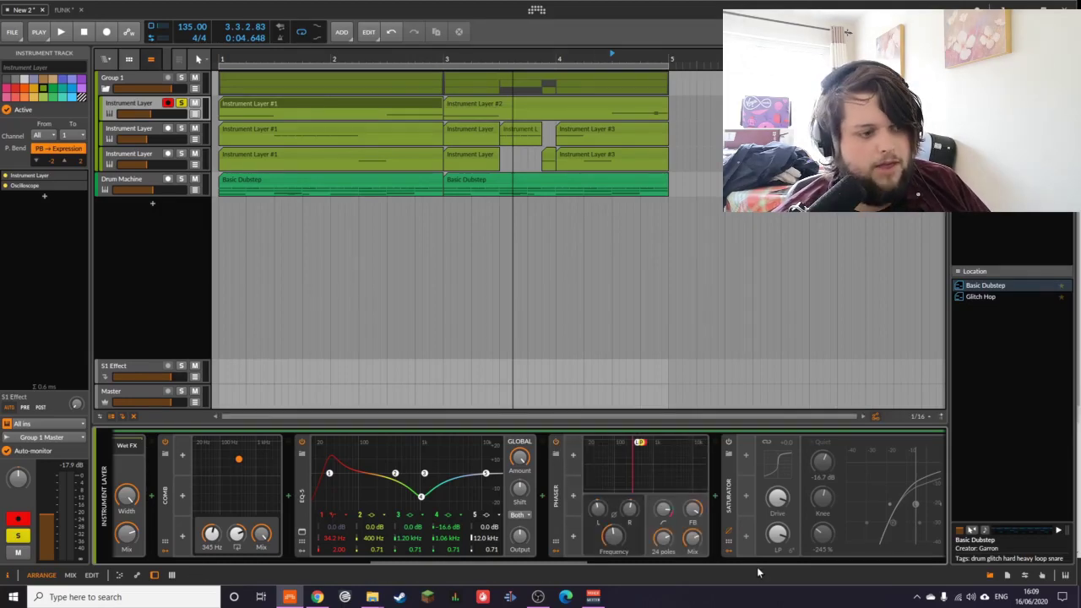
{"action": "key", "text": "space"}
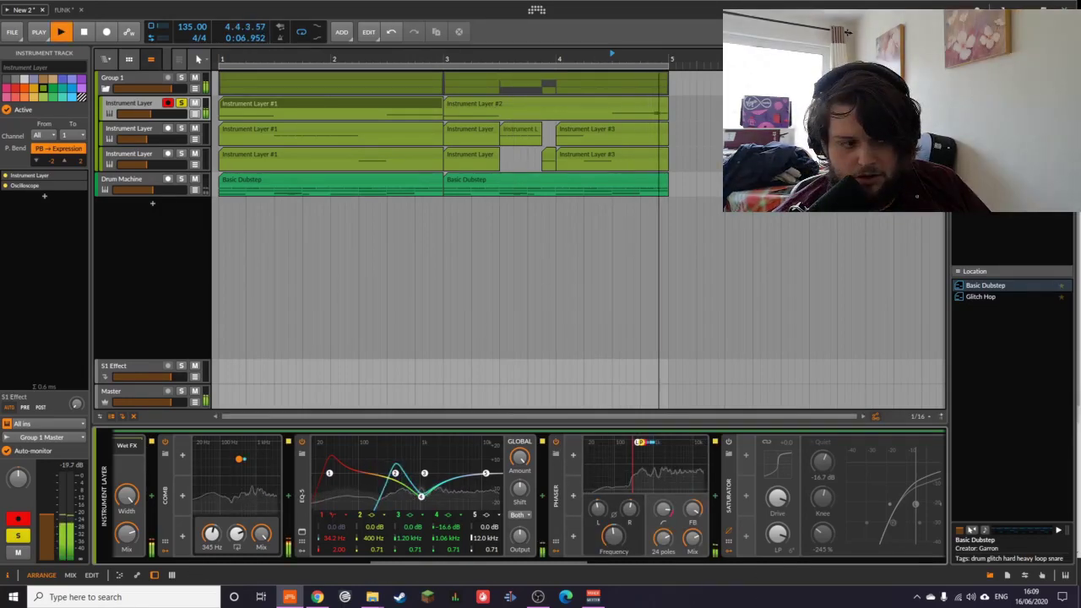
{"action": "key", "text": "space"}
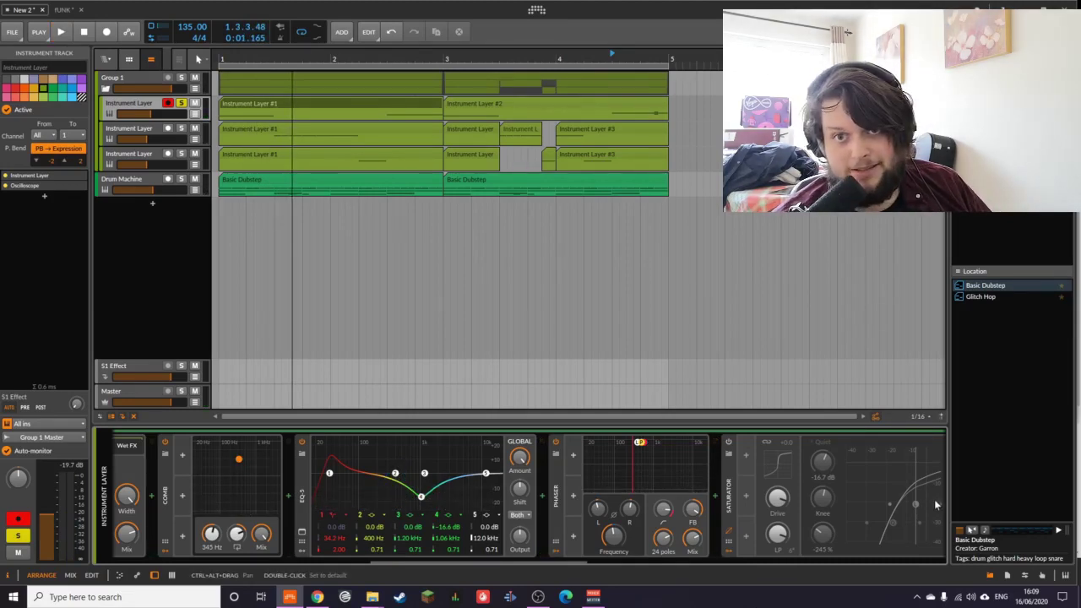
- Turn on the Saturator and play the drop to hear the saturation
{"action": "left_click", "coordinate": [729, 442]}
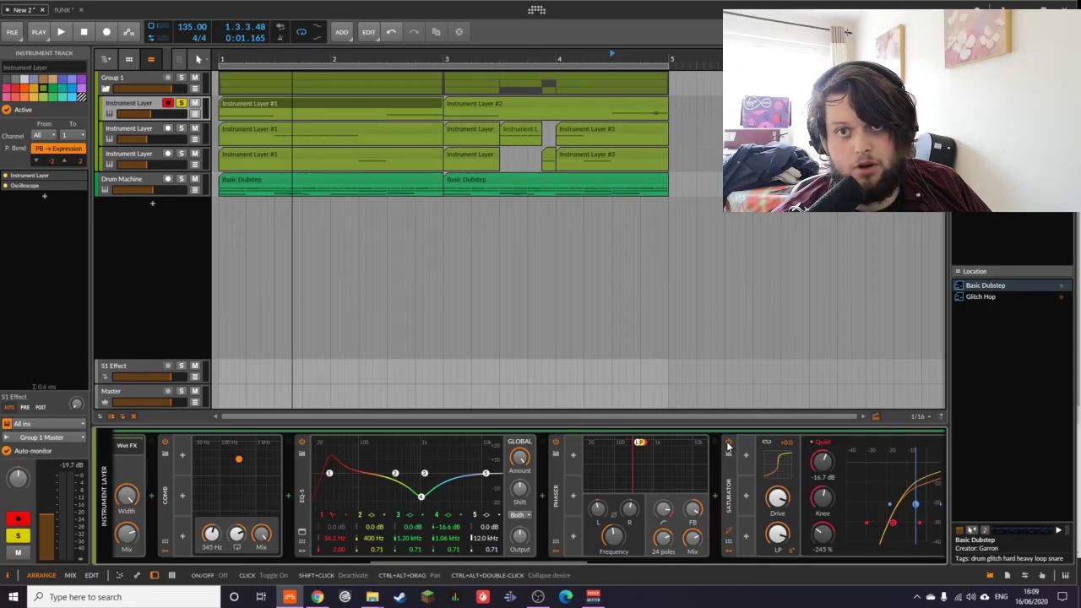
{"action": "key", "text": "space"}
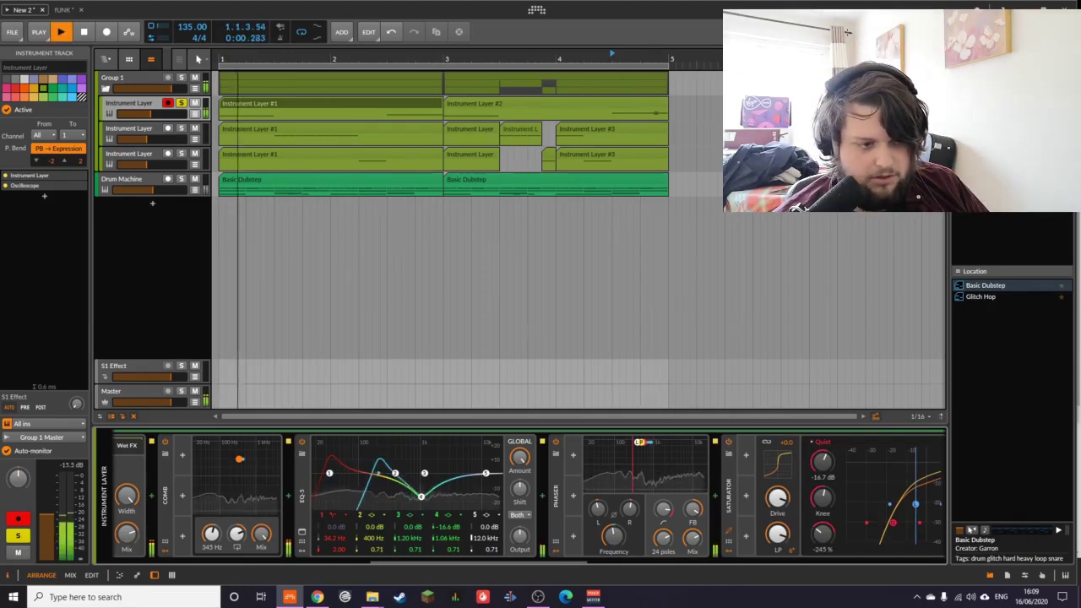
{"action": "key", "text": "space"}
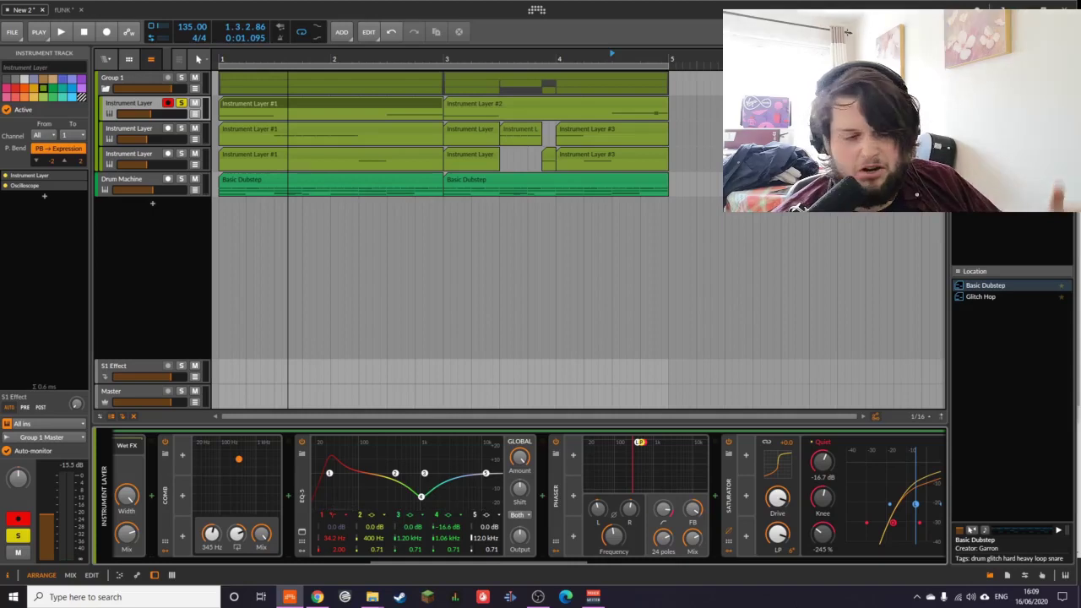
{"action": "left_click_drag", "start_coordinate": [505, 560], "coordinate": [629, 582]}
- Play the bass with Bit-8 on, then off, and leave Bit-8 enabled
{"action": "left_click", "coordinate": [553, 443]}
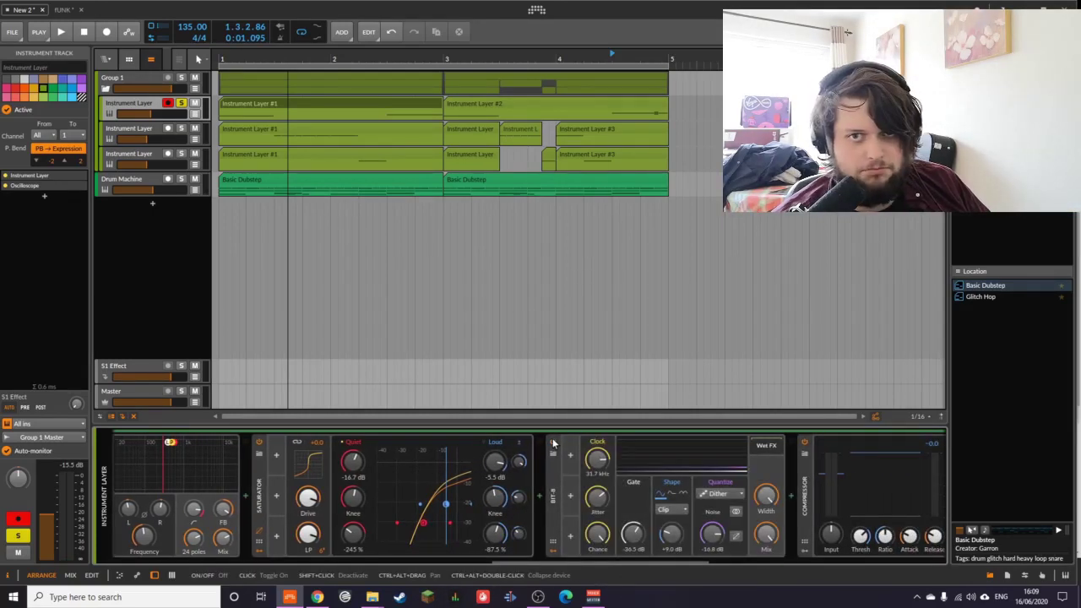
{"action": "key", "text": "space"}
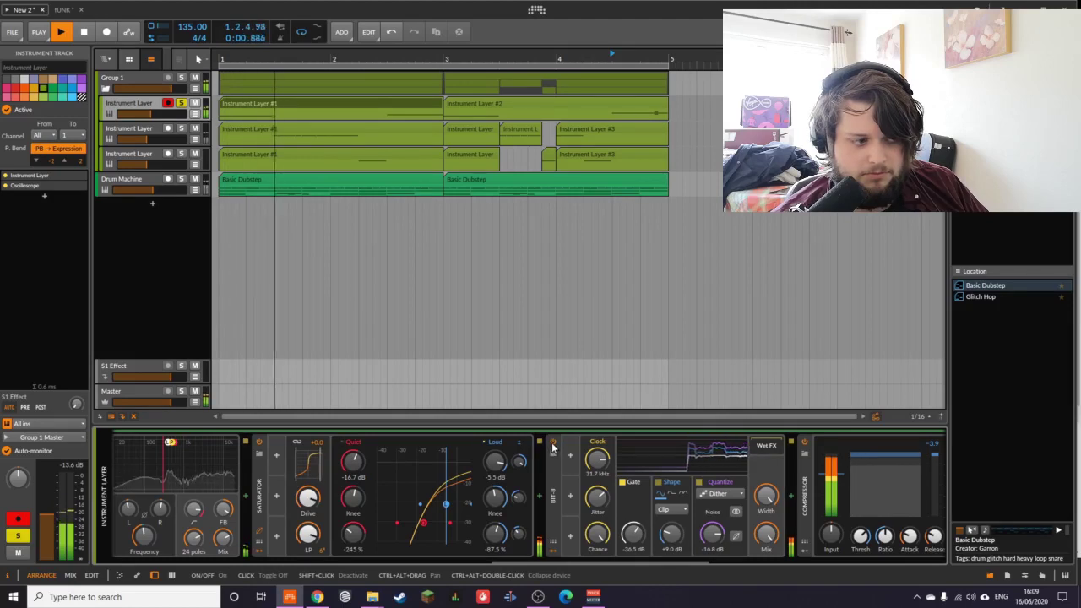
{"action": "left_click", "coordinate": [554, 444]}
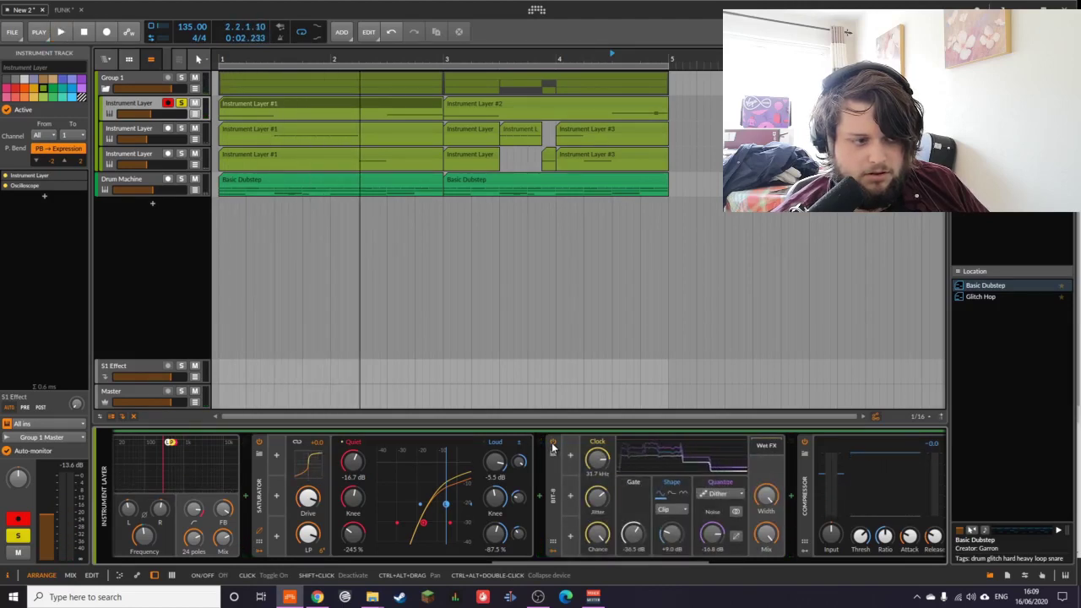
{"action": "left_click", "coordinate": [554, 443]}
{"action": "key", "text": "space"}
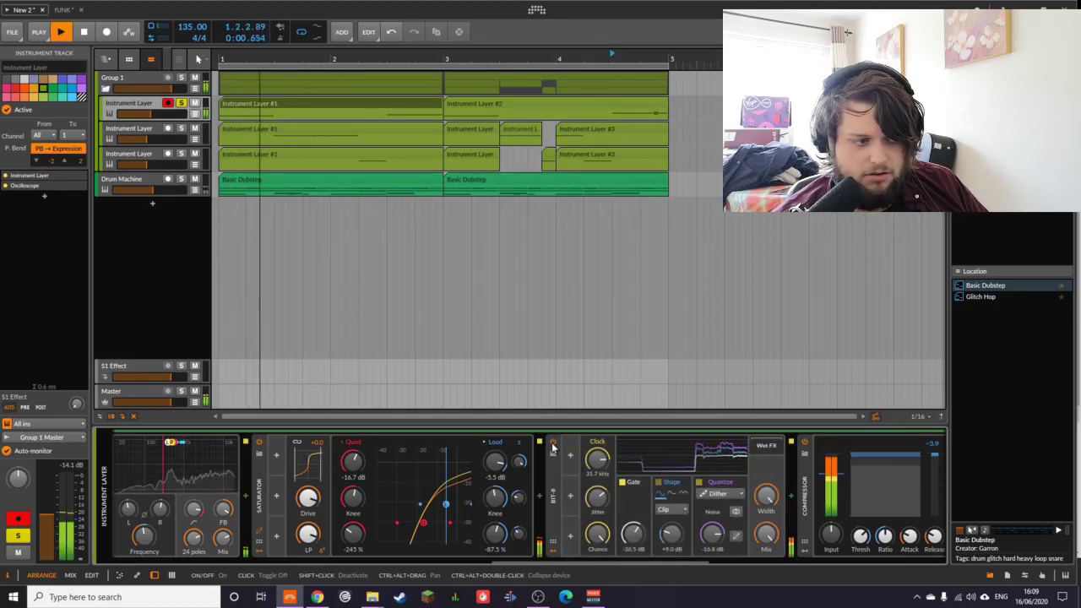
{"action": "key", "text": "space"}
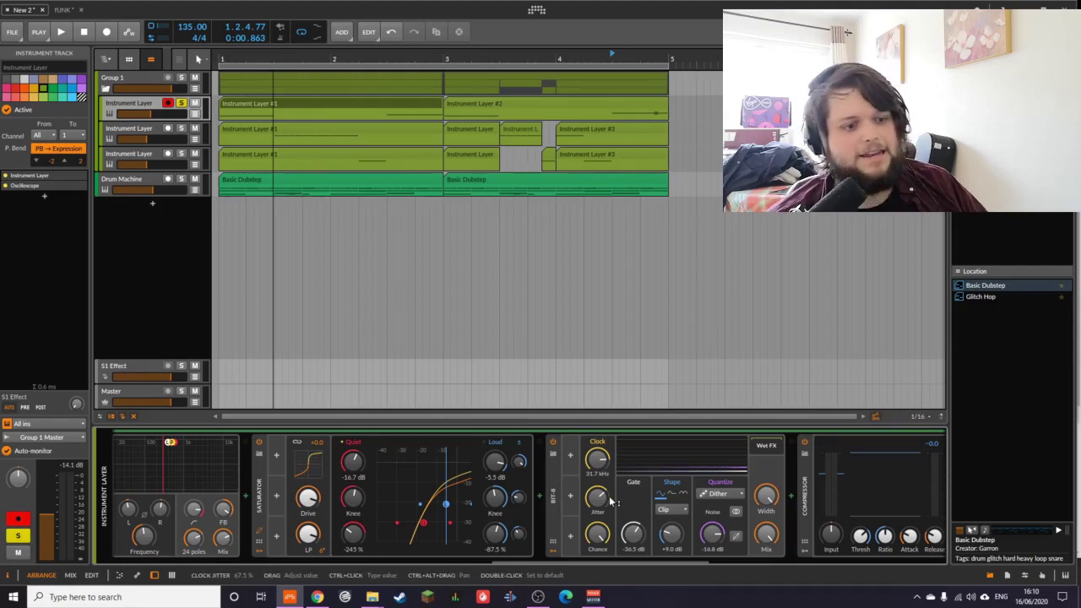
{"action": "left_click_drag", "start_coordinate": [540, 560], "coordinate": [642, 550]}
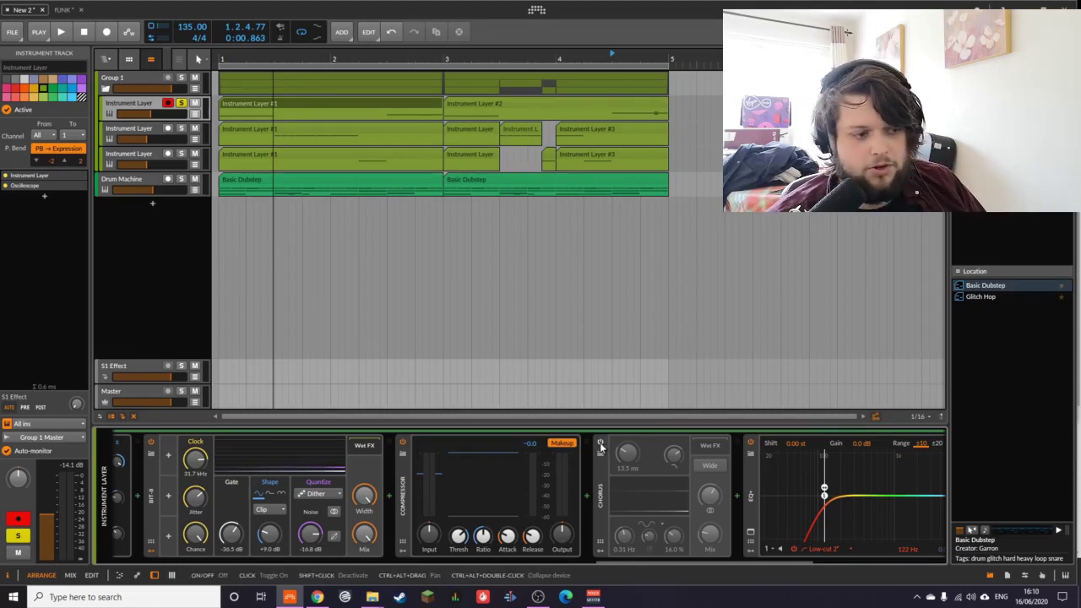
{"action": "key", "text": "space"}
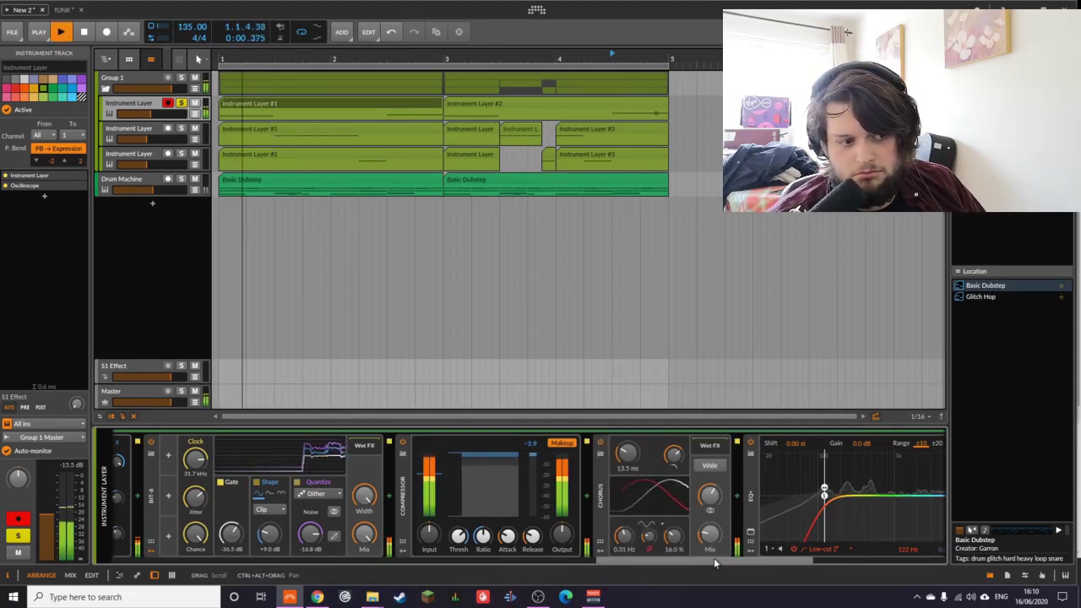
{"action": "key", "text": "space"}
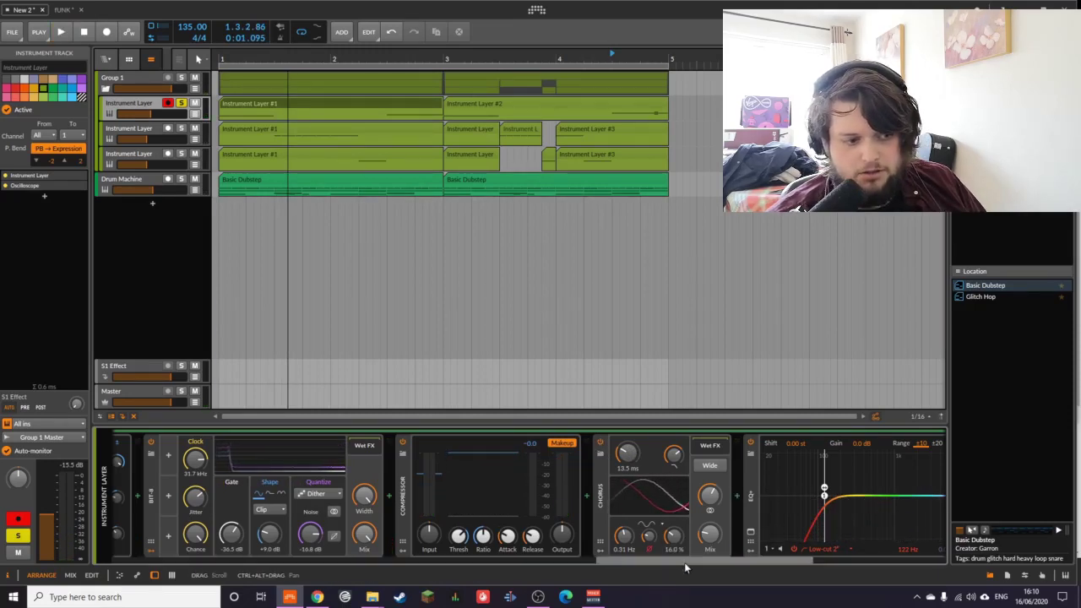
{"action": "left_click_drag", "start_coordinate": [685, 562], "coordinate": [753, 566]}
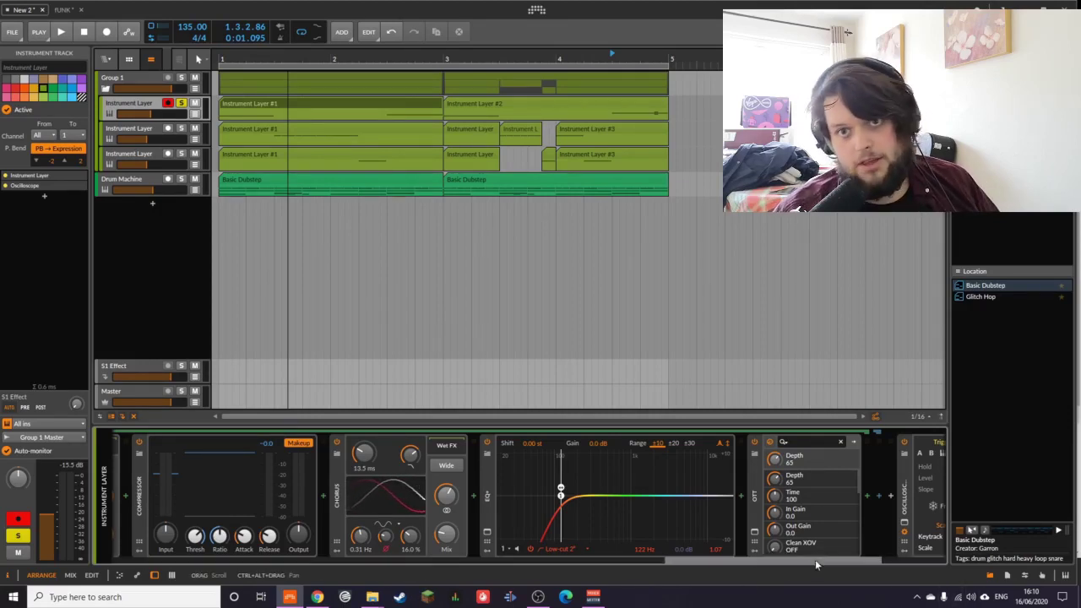
- Audition the bass with OTT bypassed and re-enabled, leaving OTT switched on
{"action": "left_click", "coordinate": [751, 495]}
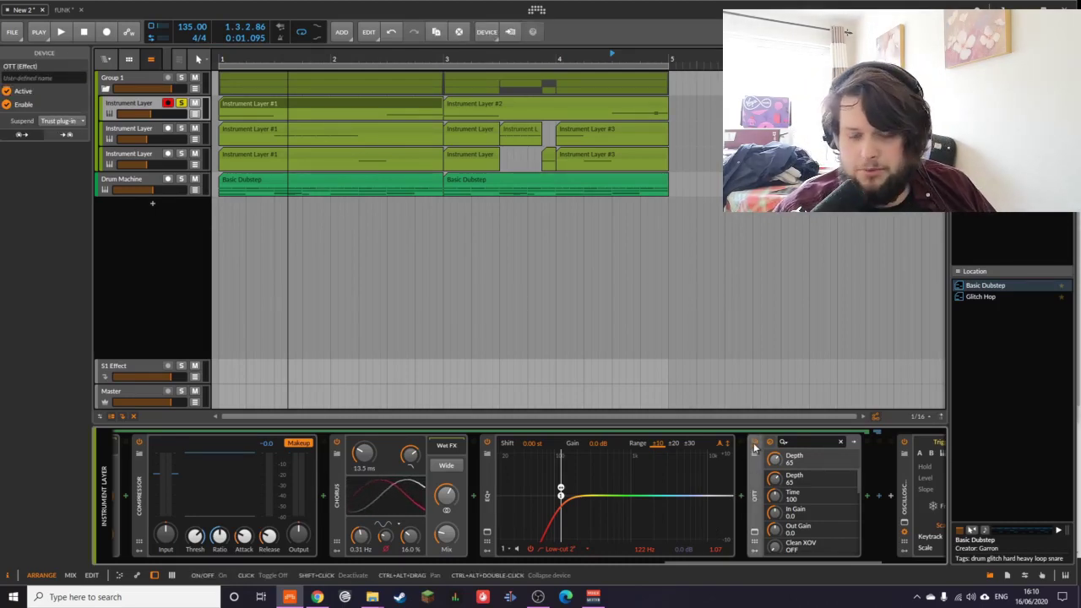
{"action": "left_click", "coordinate": [755, 445]}
{"action": "key", "text": "space"}
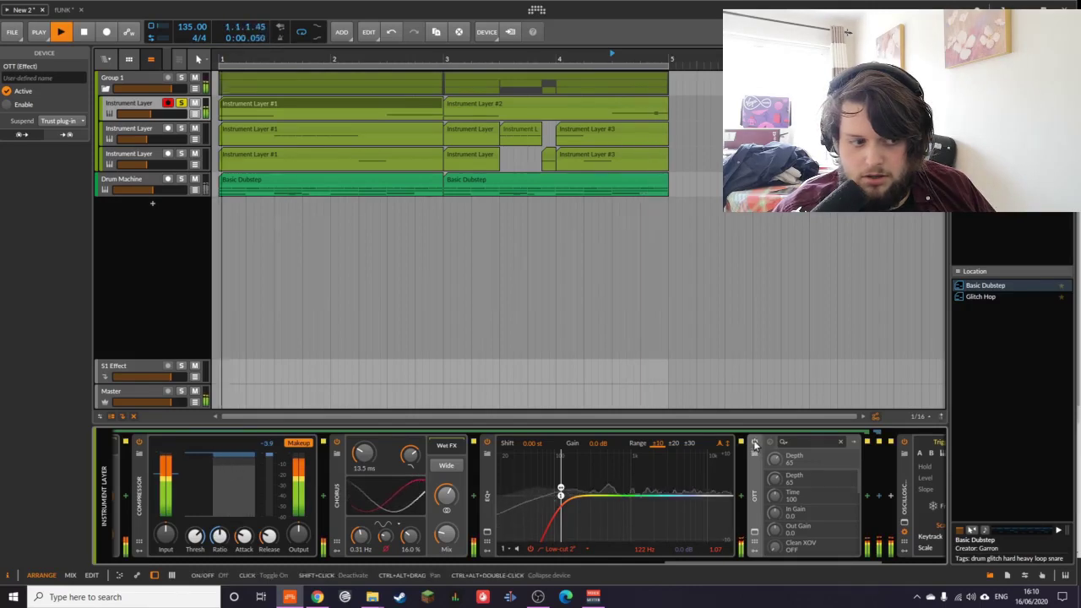
{"action": "left_click", "coordinate": [755, 445]}
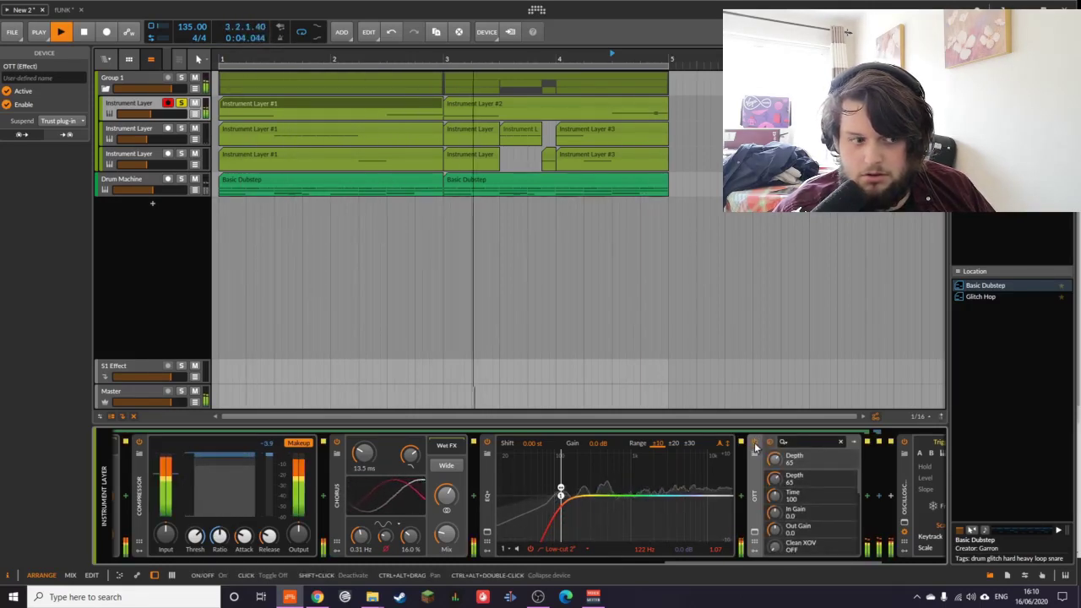
{"action": "key", "text": "space"}
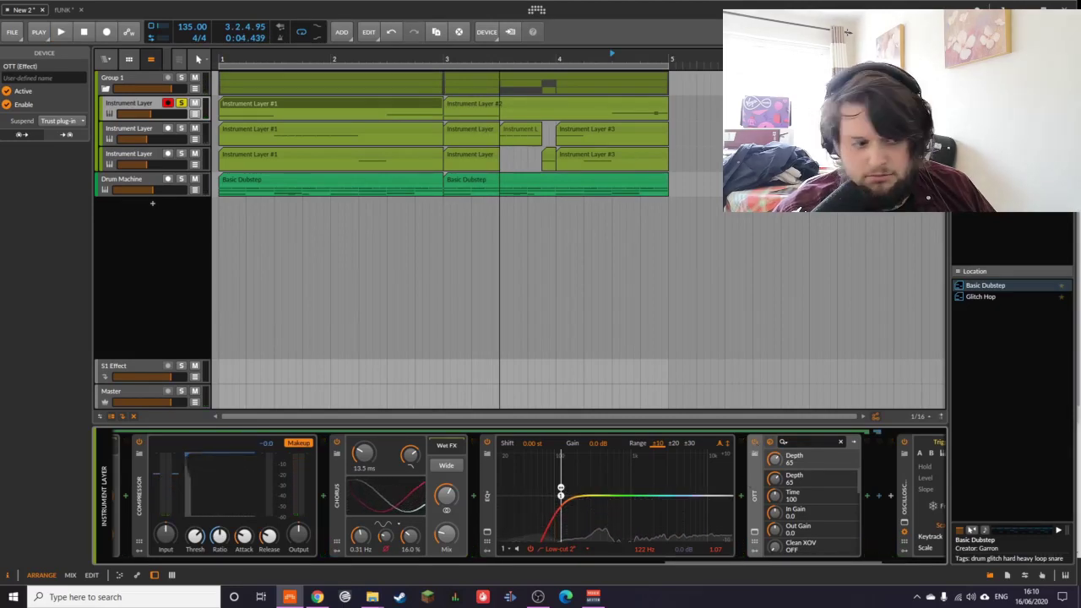
- Scroll to the oscilloscope, replay the drop, then show the second Instrument Layer's Organ and Saturator chain
{"action": "left_click_drag", "start_coordinate": [651, 557], "coordinate": [761, 563]}
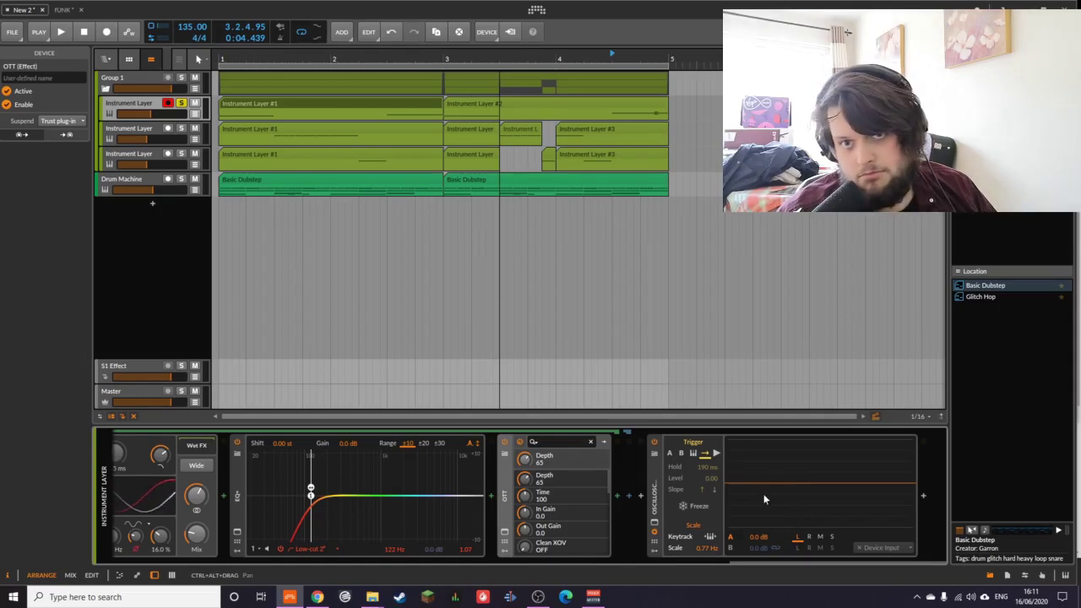
{"action": "key", "text": "space"}
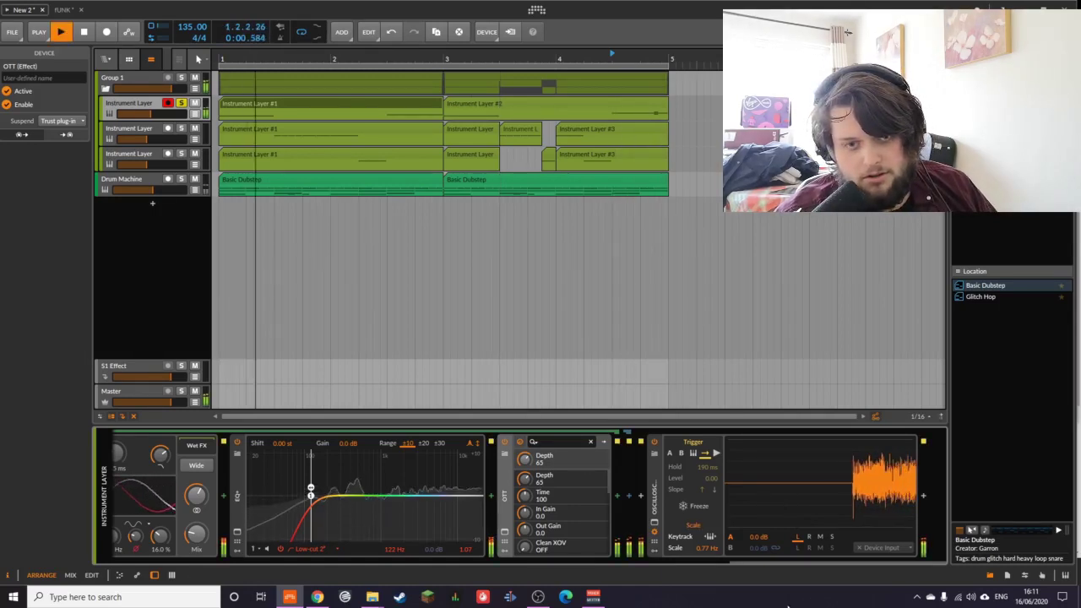
{"action": "key", "text": "space"}
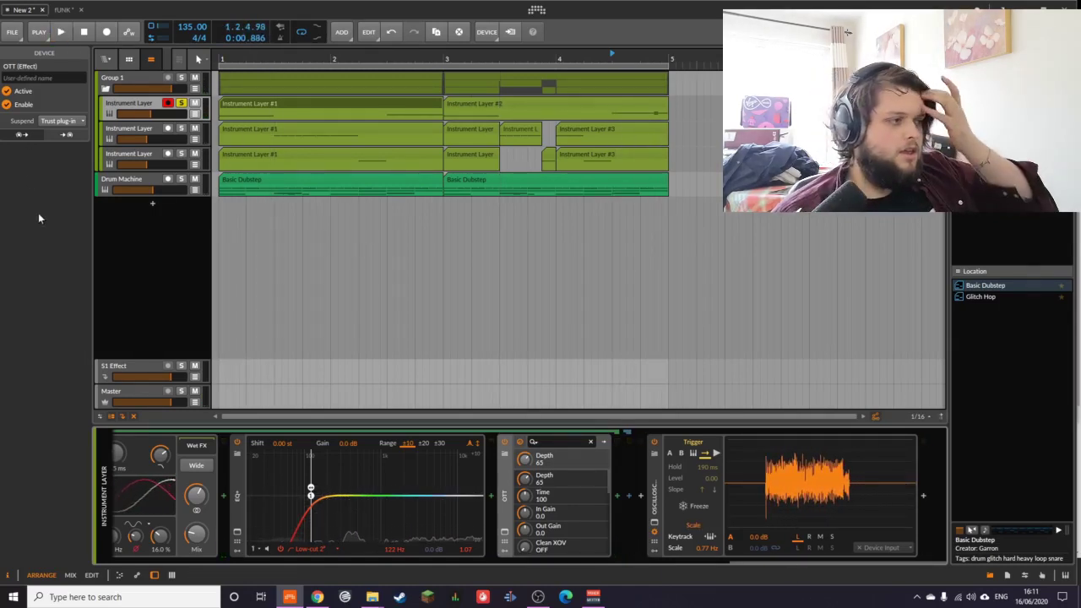
{"action": "left_click", "coordinate": [168, 127]}
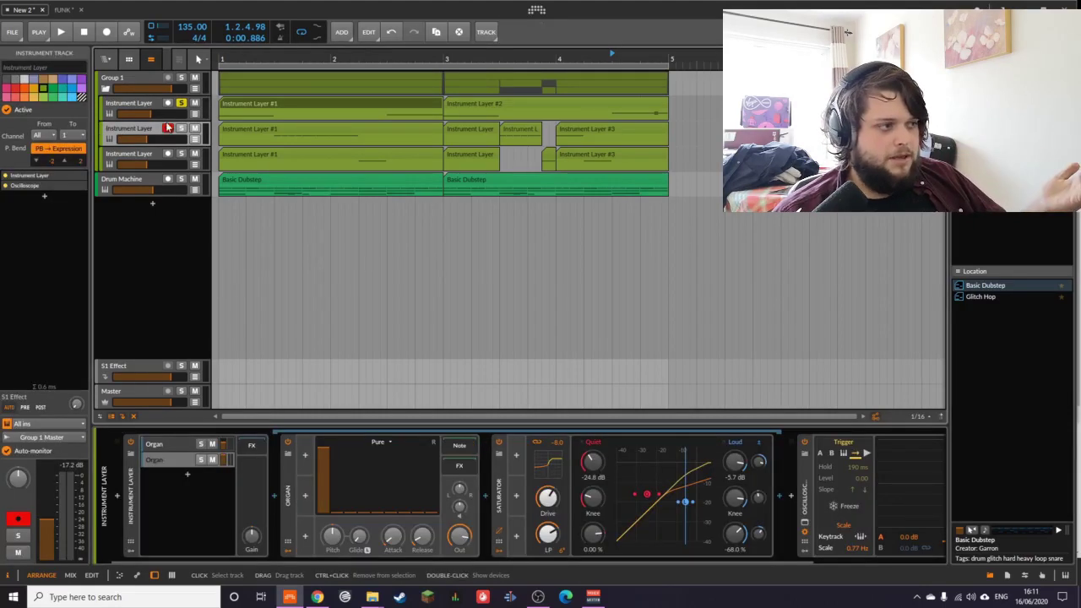
- Solo the second Instrument Layer track and audition it on its own
{"action": "left_click", "coordinate": [181, 102]}
{"action": "left_click", "coordinate": [181, 128]}
{"action": "key", "text": "space"}
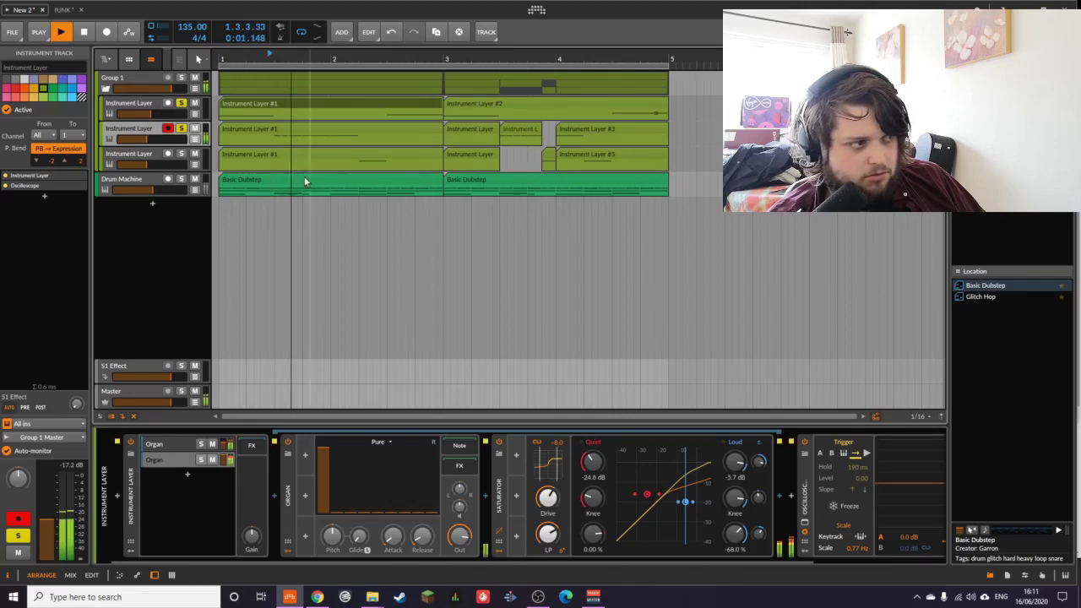
{"action": "key", "text": "space"}
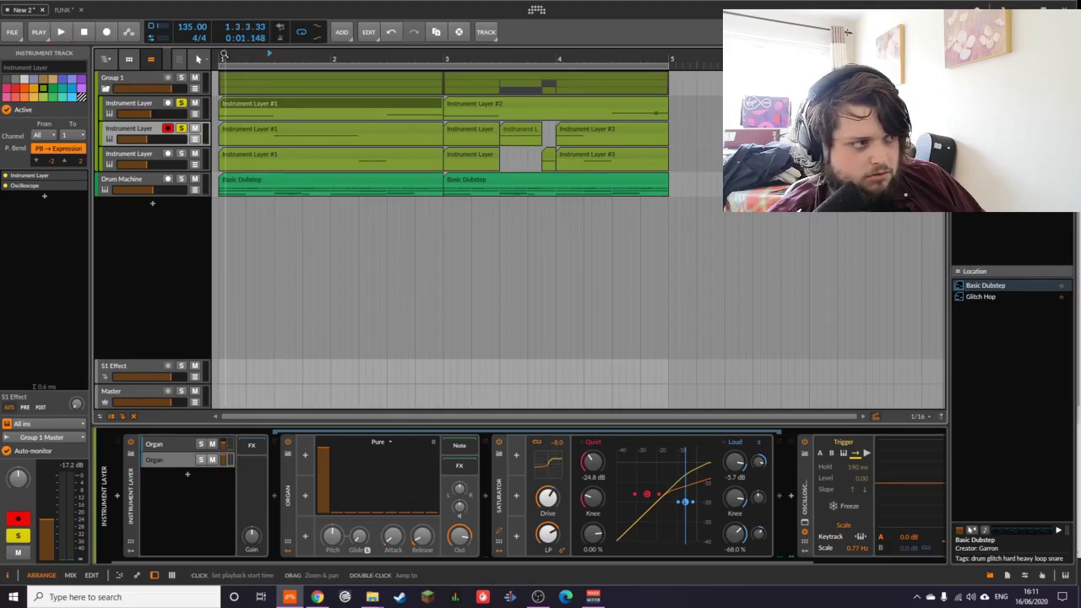
{"action": "key", "text": "space"}
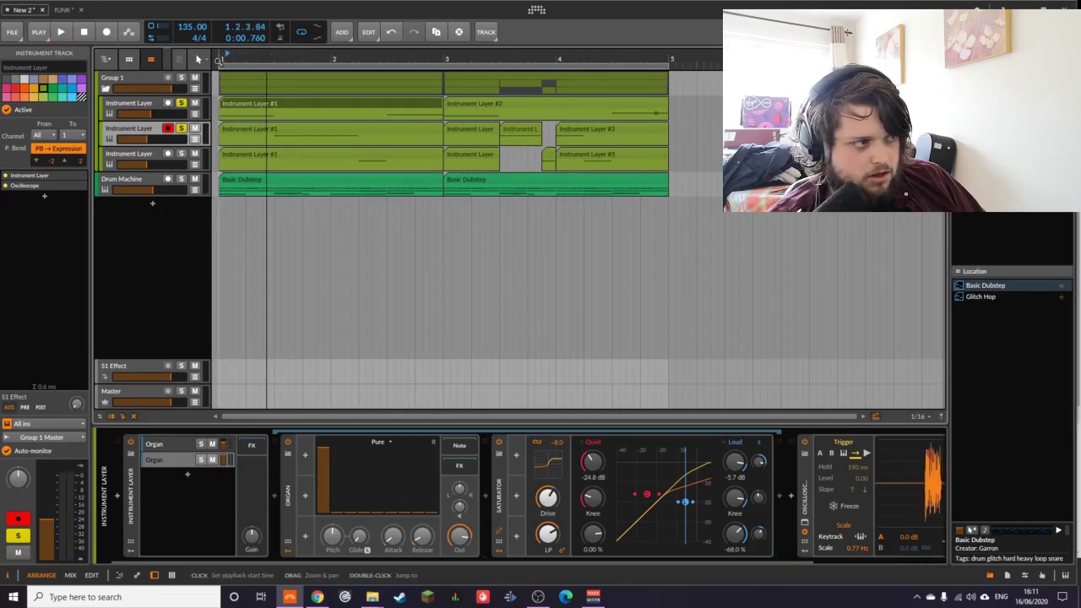
{"action": "key", "text": "space"}
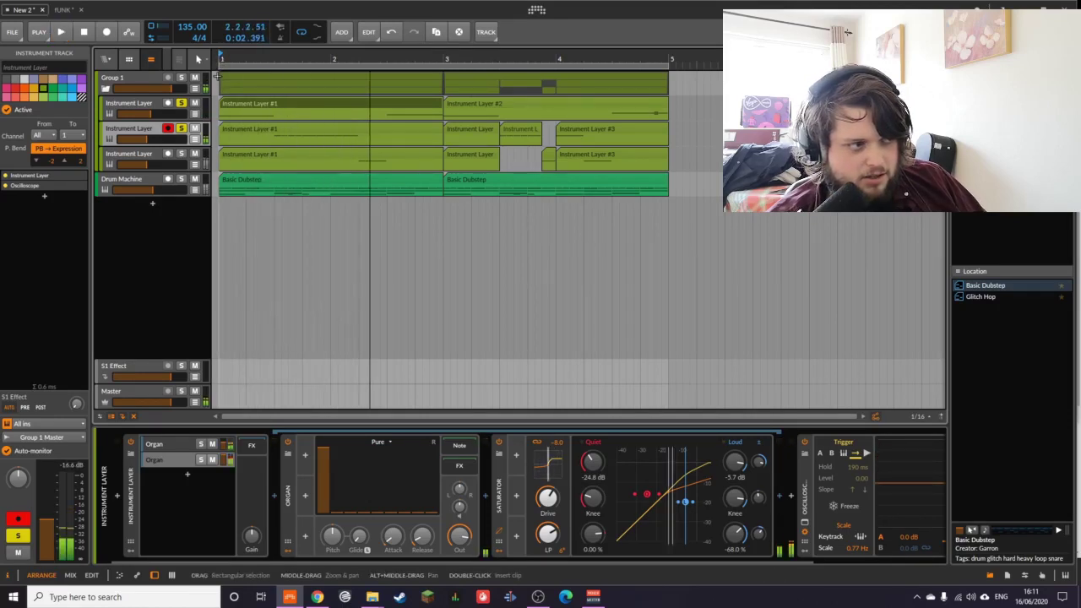
{"action": "key", "text": "space"}
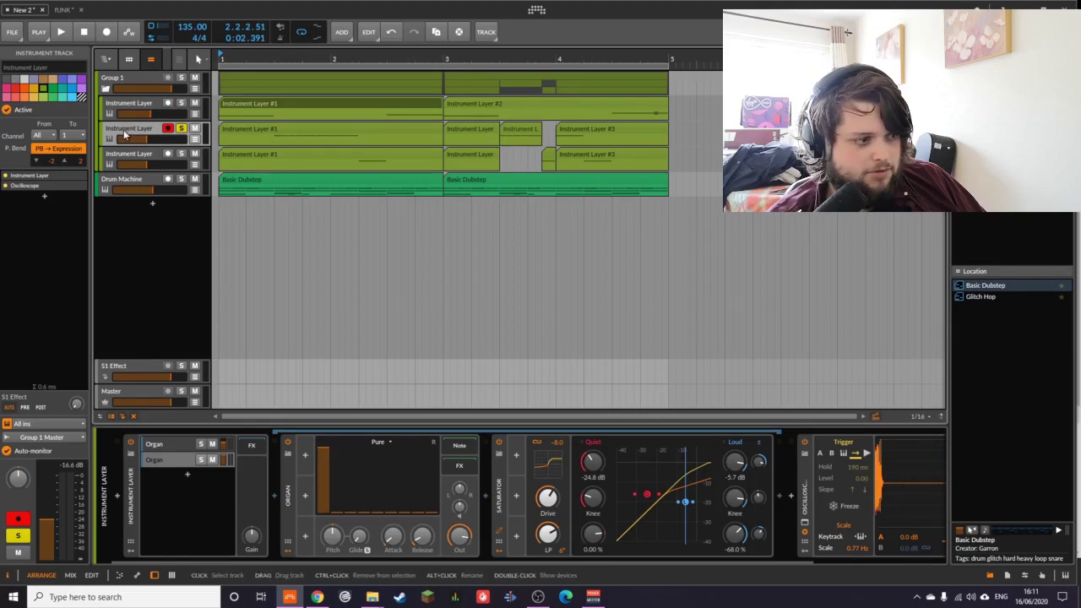
- Replay the drop, then show the first Organ layer's ADSR 1 envelope and 1.78 kHz EQ boost
{"action": "key", "text": "space"}
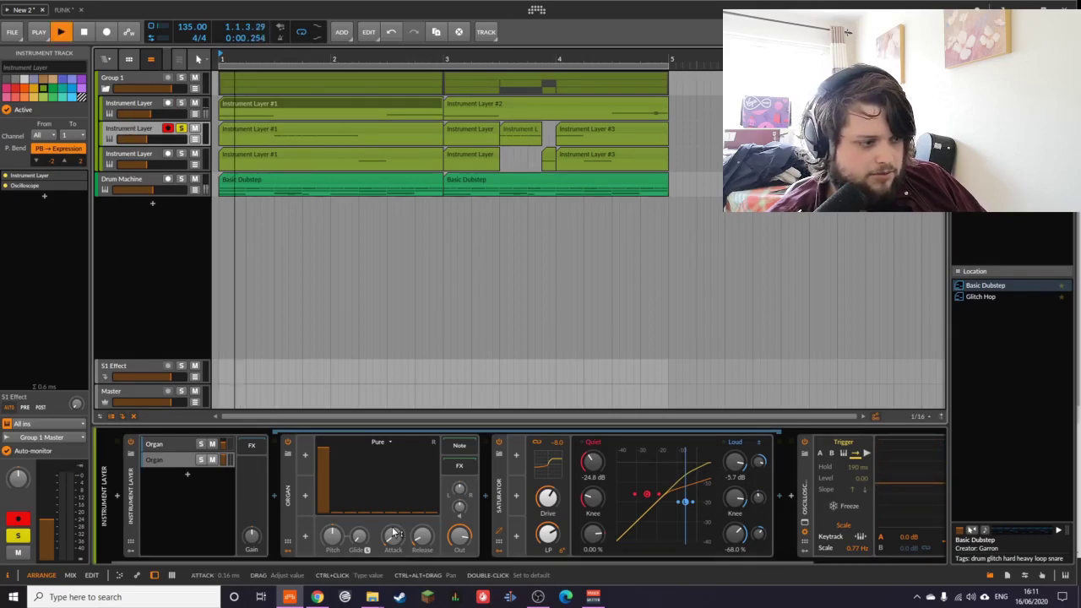
{"action": "key", "text": "space"}
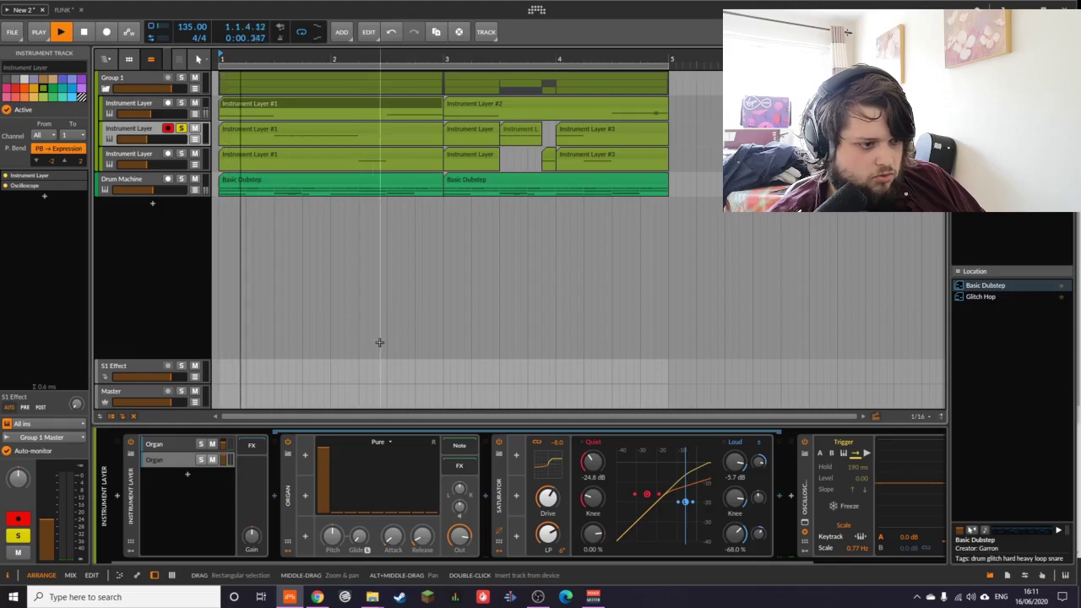
{"action": "key", "text": "space"}
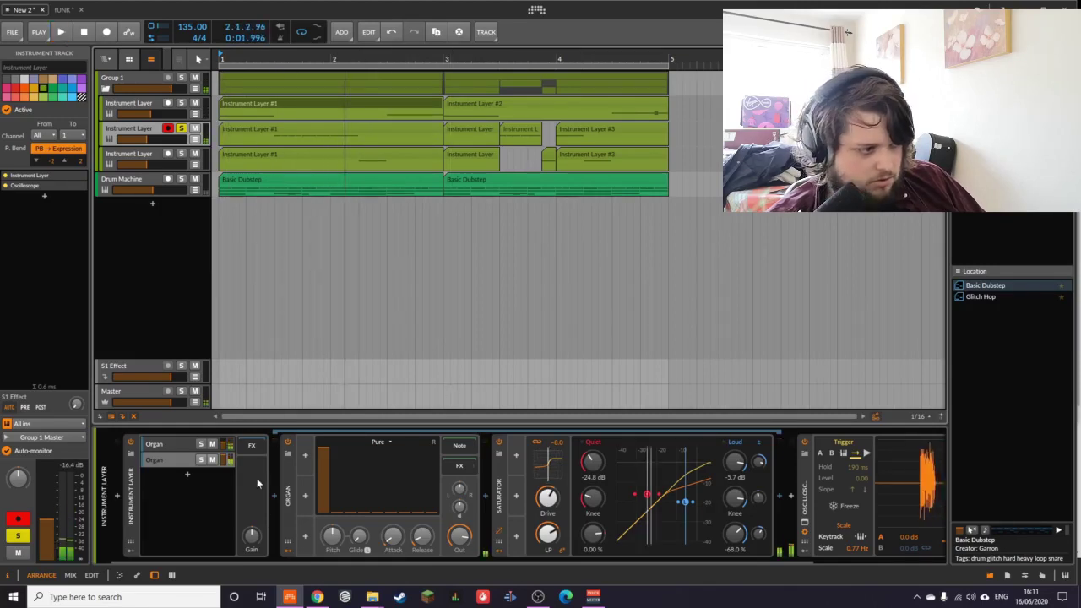
{"action": "left_click", "coordinate": [154, 444]}
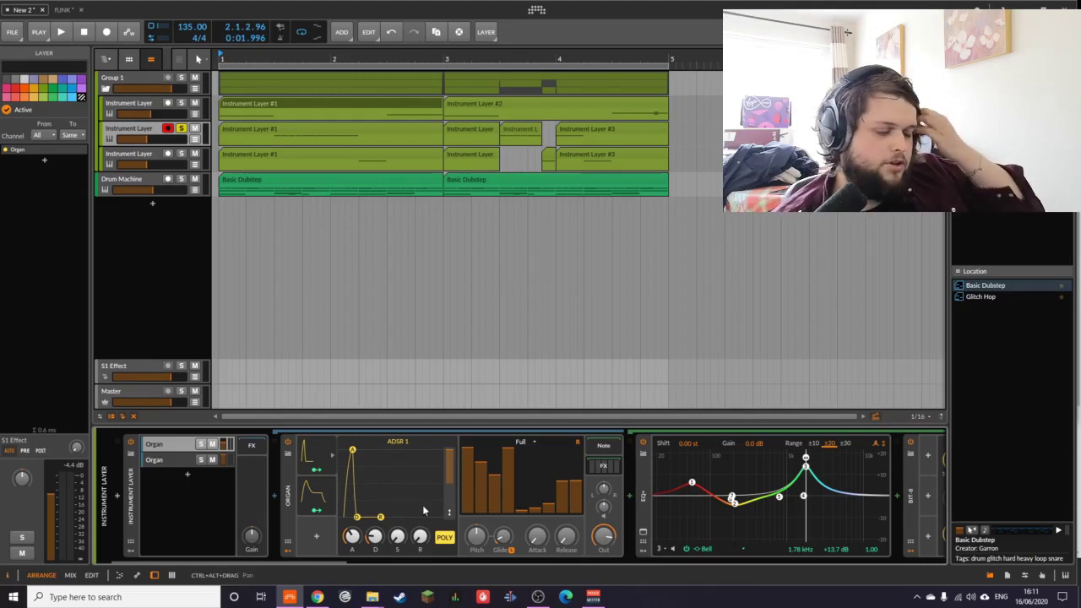
{"action": "left_click", "coordinate": [314, 459]}
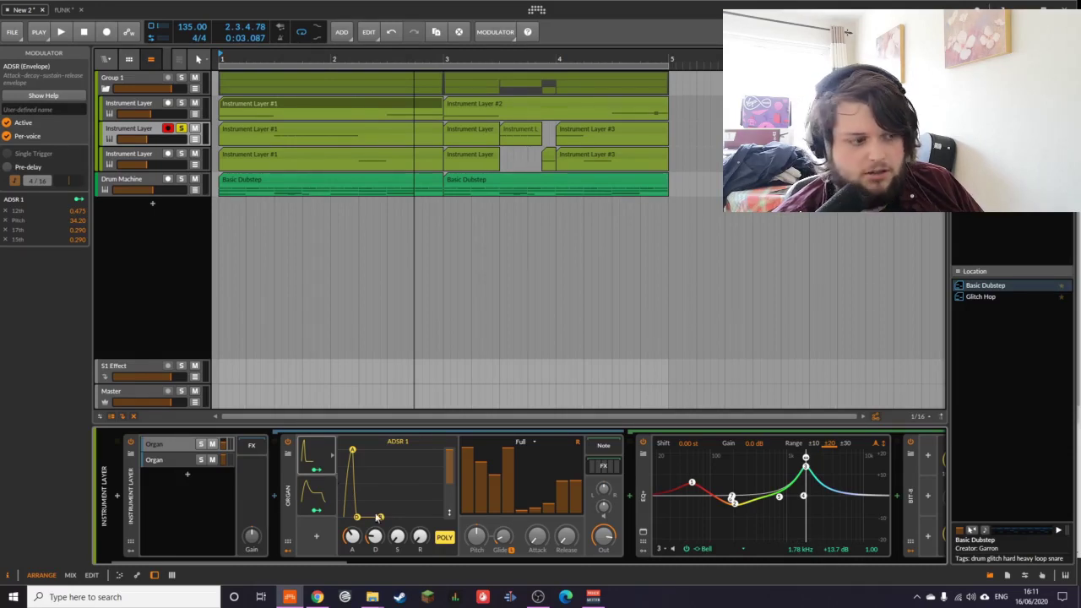
- Scroll the layer's chain past the EQ to Bit-8, Comb at 345 Hz, Phaser and Saturator
{"action": "left_click", "coordinate": [354, 576]}
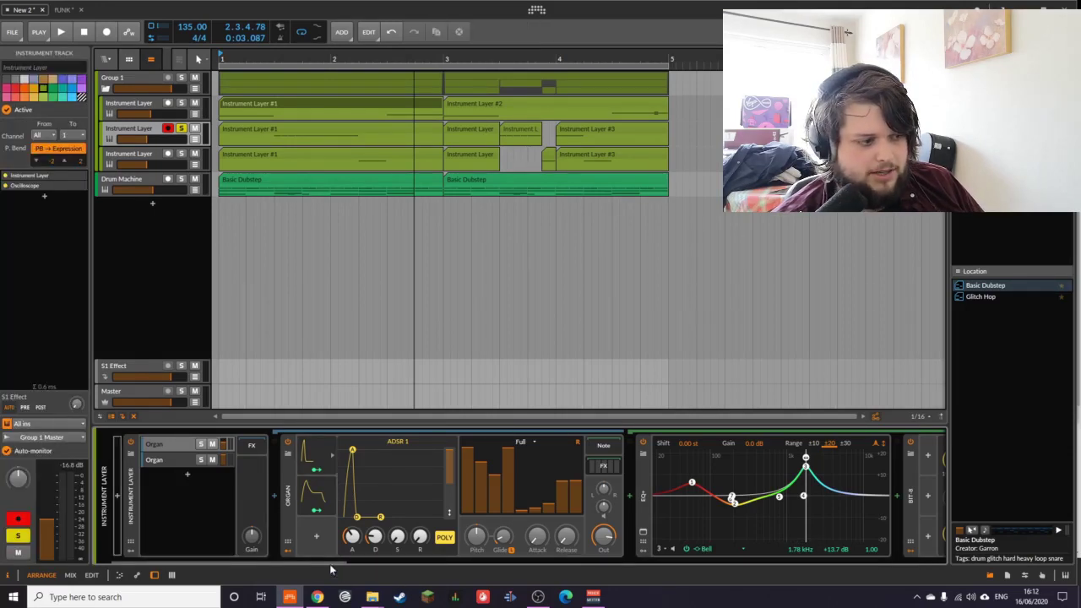
{"action": "left_click_drag", "start_coordinate": [329, 559], "coordinate": [546, 561]}
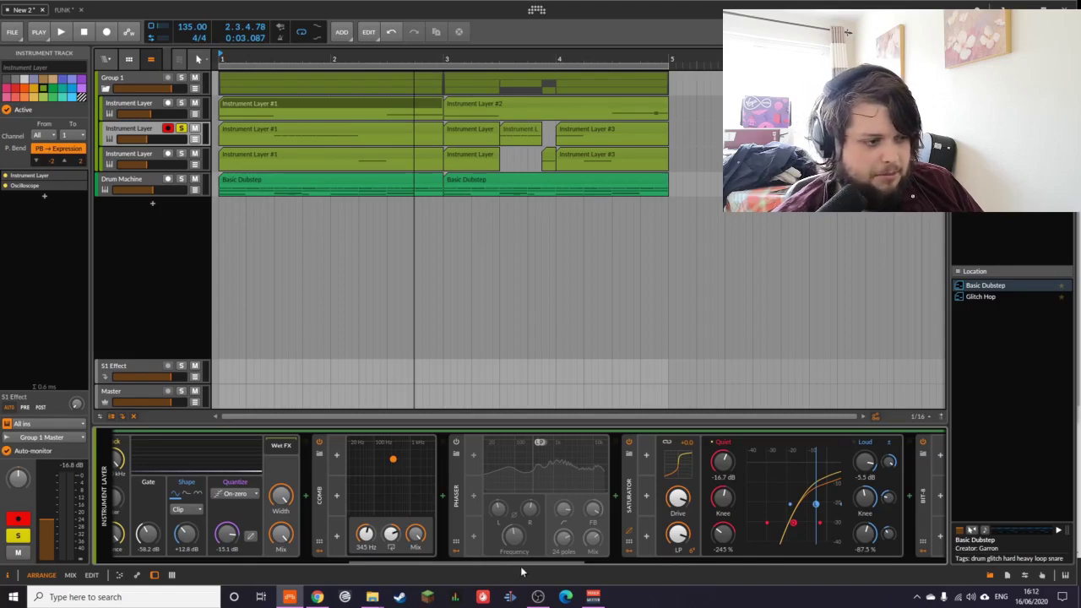
- Play the drop while toggling the 24-pole Phaser on, off, on and finally off
{"action": "left_click", "coordinate": [456, 441]}
{"action": "key", "text": "space"}
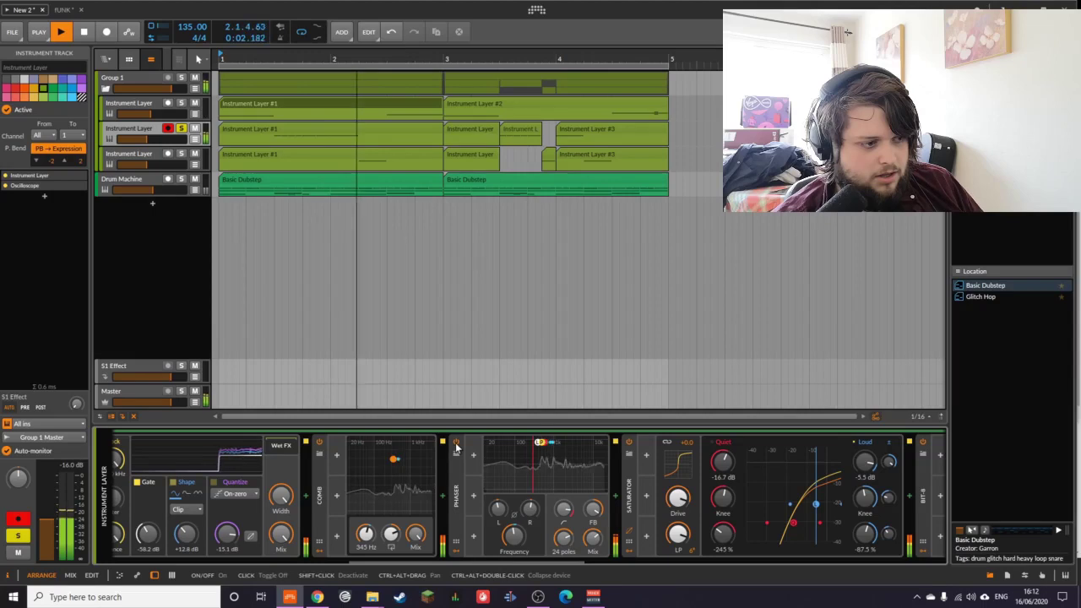
{"action": "left_click", "coordinate": [456, 442]}
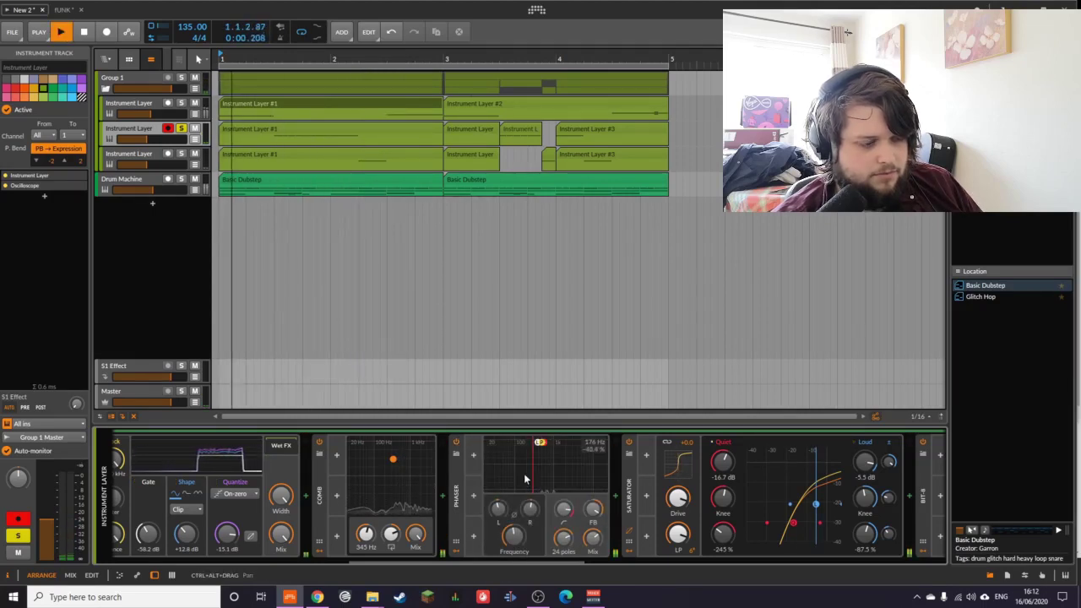
{"action": "left_click", "coordinate": [456, 442]}
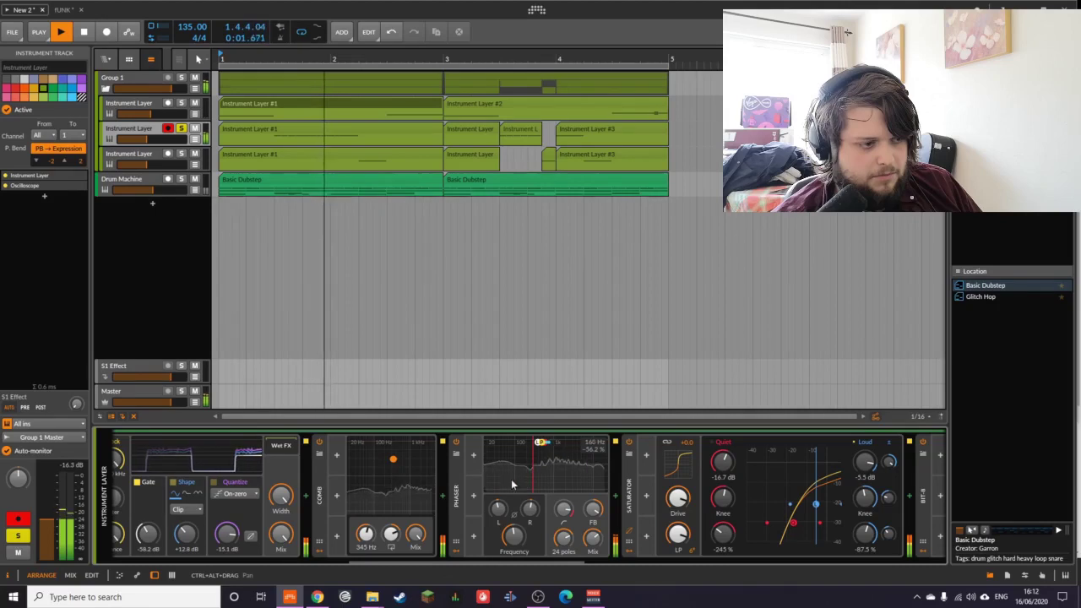
{"action": "left_click", "coordinate": [456, 442]}
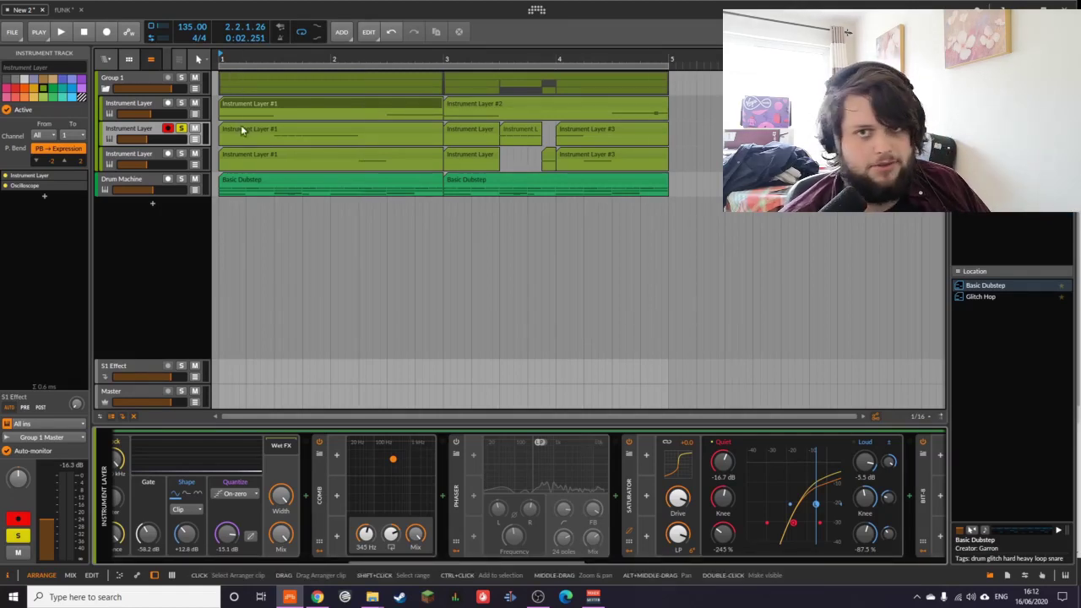
- Open the Instrument Layer #1 clip, inspect each of its E1 notes, and play it from the clip start
{"action": "double_click", "coordinate": [309, 135]}
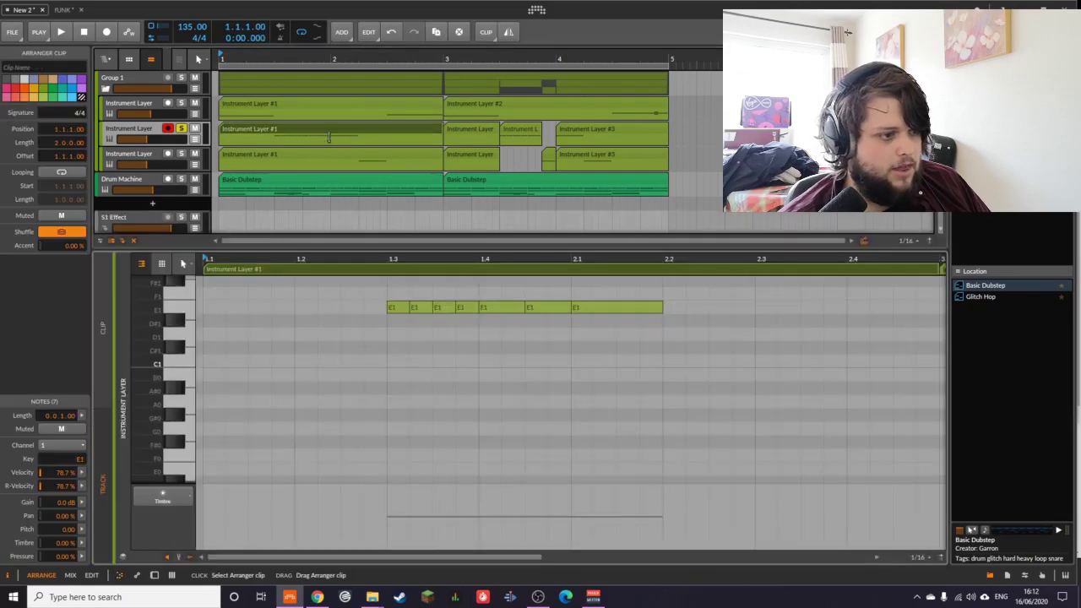
{"action": "left_click", "coordinate": [398, 306]}
{"action": "left_click", "coordinate": [416, 306]}
{"action": "left_click", "coordinate": [446, 307]}
{"action": "left_click", "coordinate": [463, 307]}
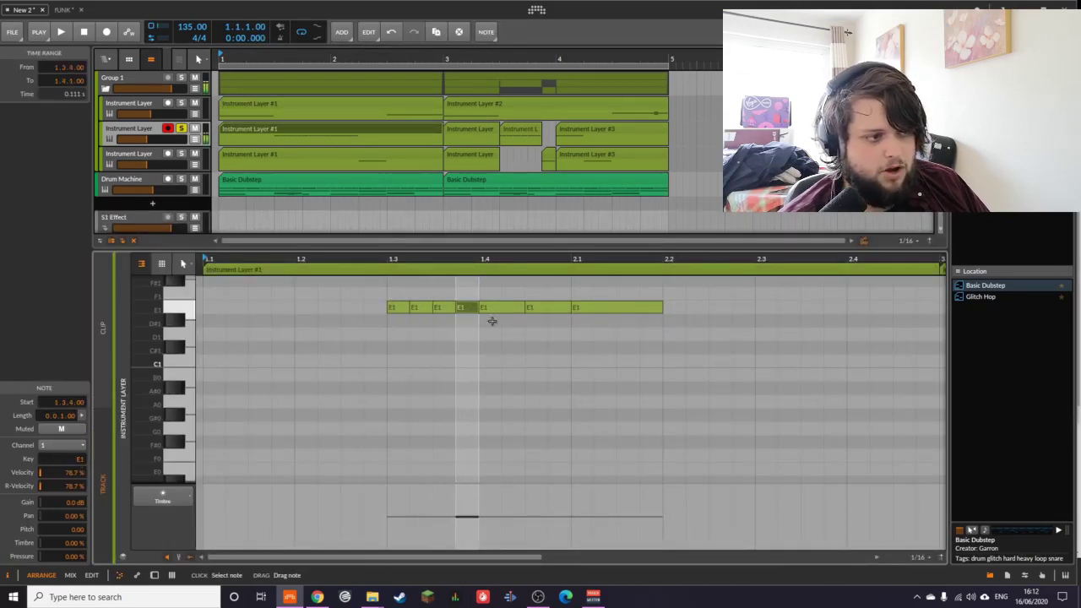
{"action": "left_click", "coordinate": [502, 306]}
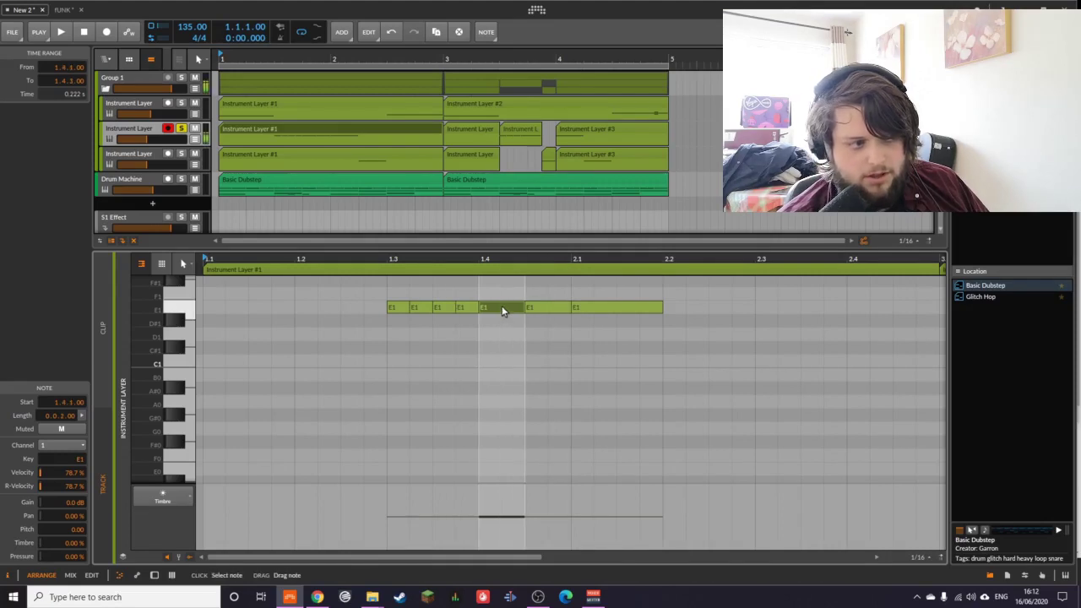
{"action": "left_click", "coordinate": [551, 306]}
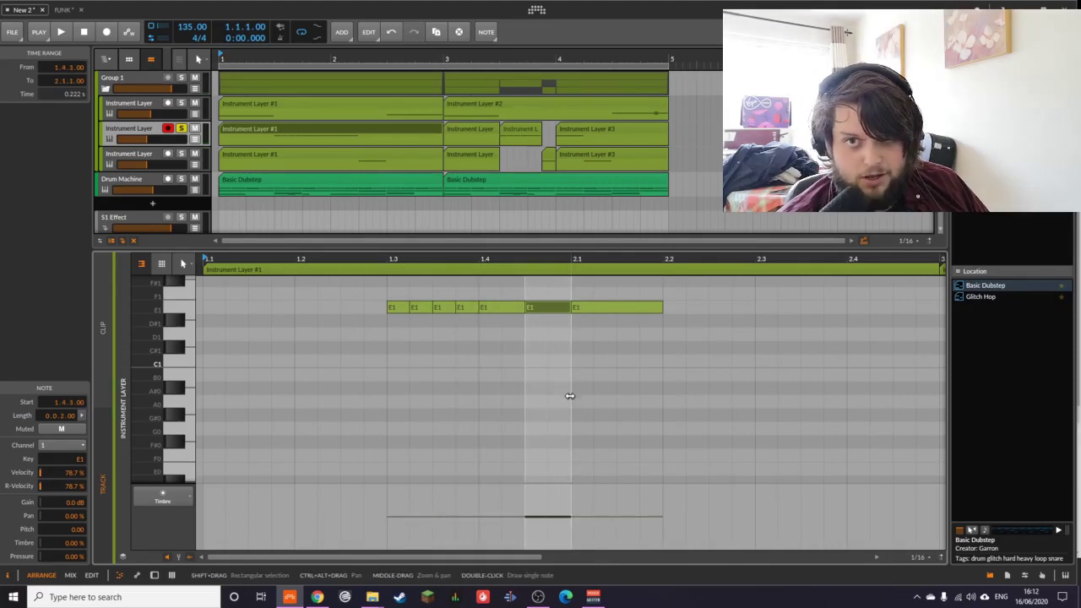
{"action": "left_click", "coordinate": [599, 305]}
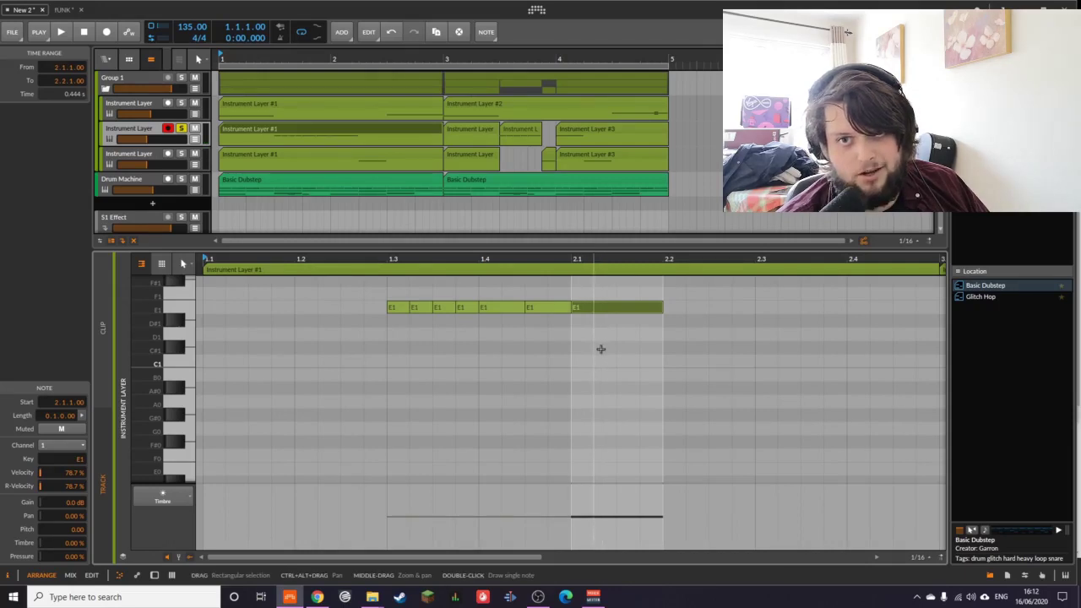
{"action": "left_click", "coordinate": [343, 262]}
{"action": "key", "text": "space"}
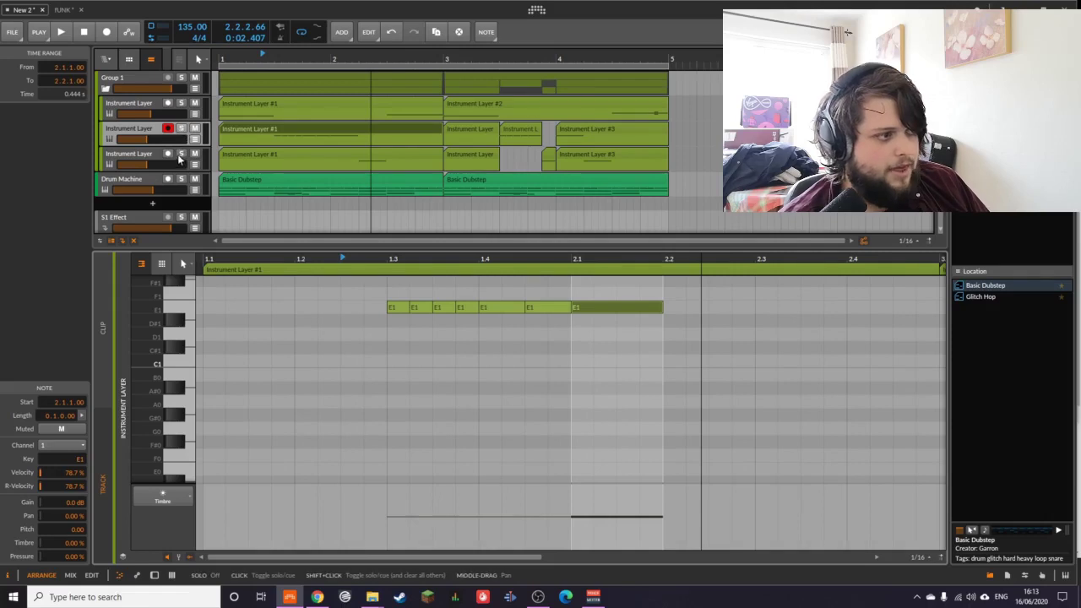
- Show the third Instrument Layer's chain and audition its Phaser on, leaving it bypassed
{"action": "key", "text": "space"}
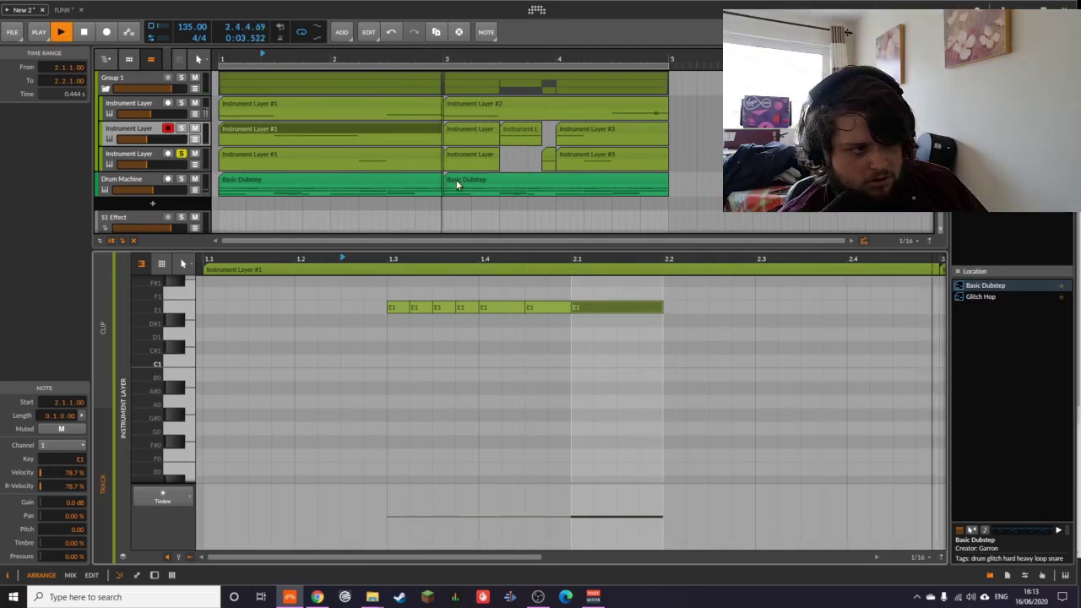
{"action": "key", "text": "space"}
{"action": "left_click", "coordinate": [128, 159]}
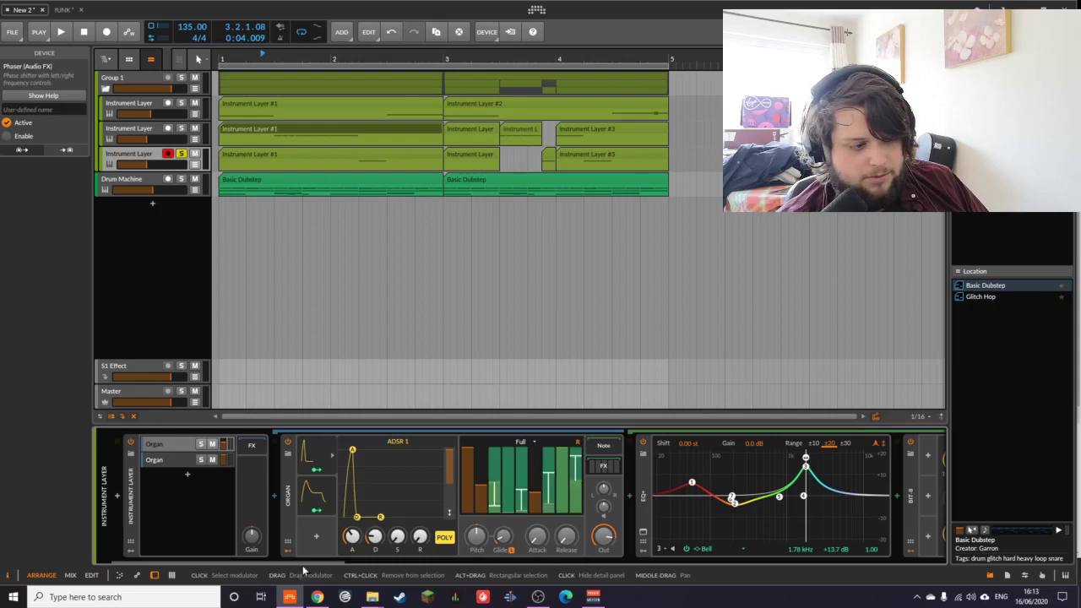
{"action": "left_click_drag", "start_coordinate": [338, 560], "coordinate": [561, 561]}
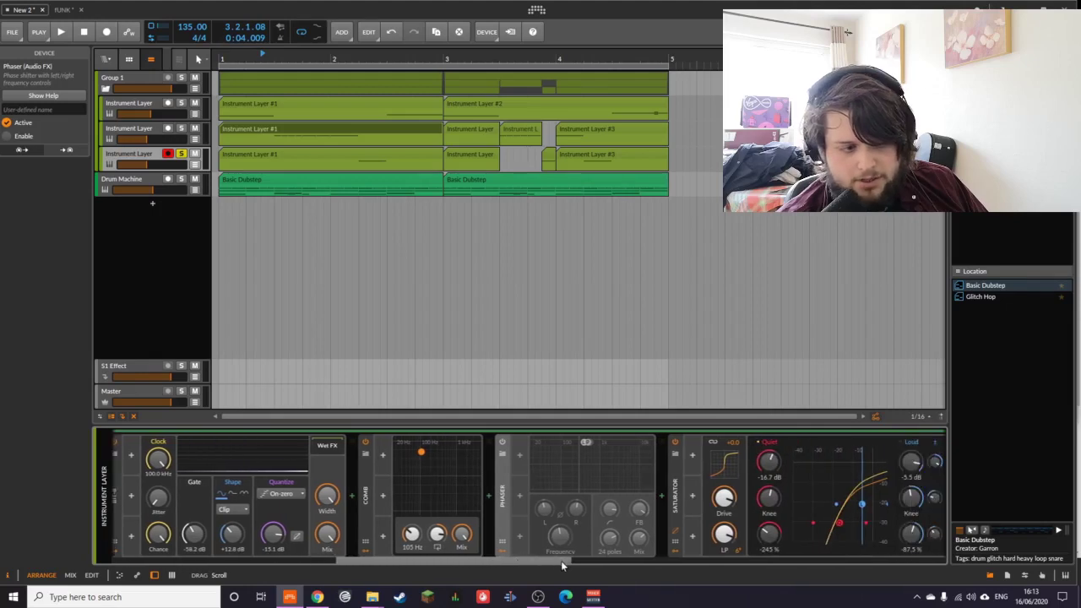
{"action": "left_click", "coordinate": [502, 443]}
{"action": "key", "text": "space"}
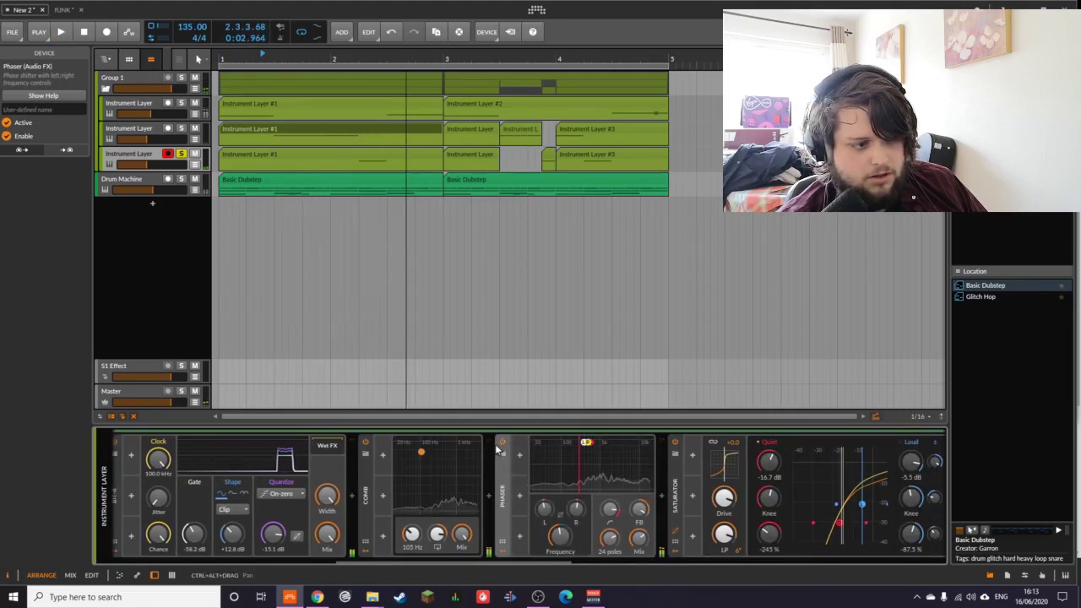
{"action": "left_click", "coordinate": [502, 443]}
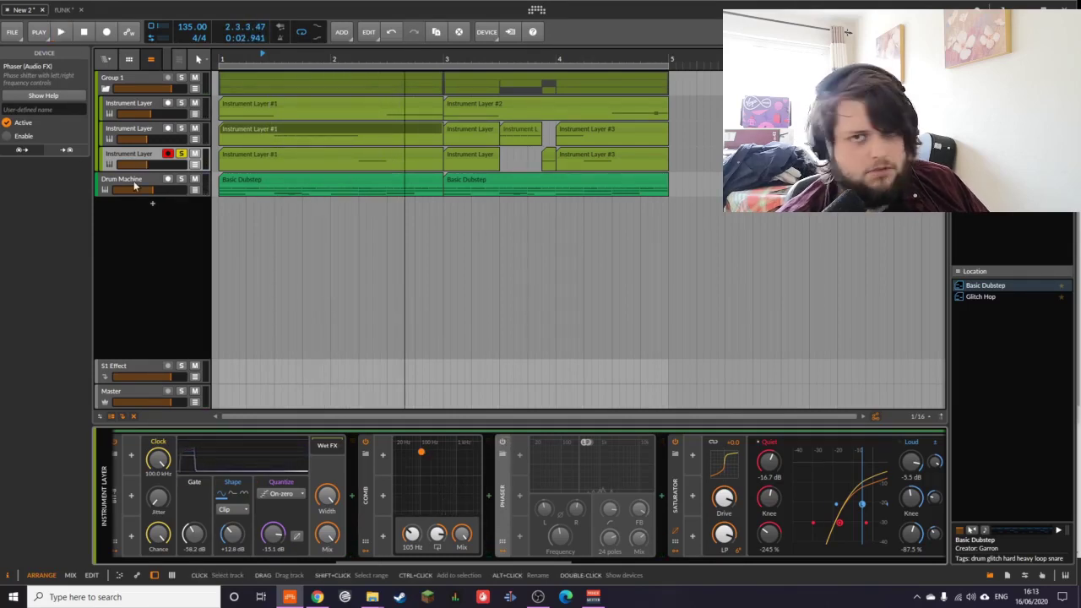
- Solo the Drum Machine track and play the drop's drums on their own
{"action": "left_click", "coordinate": [181, 179]}
{"action": "key", "text": "space"}
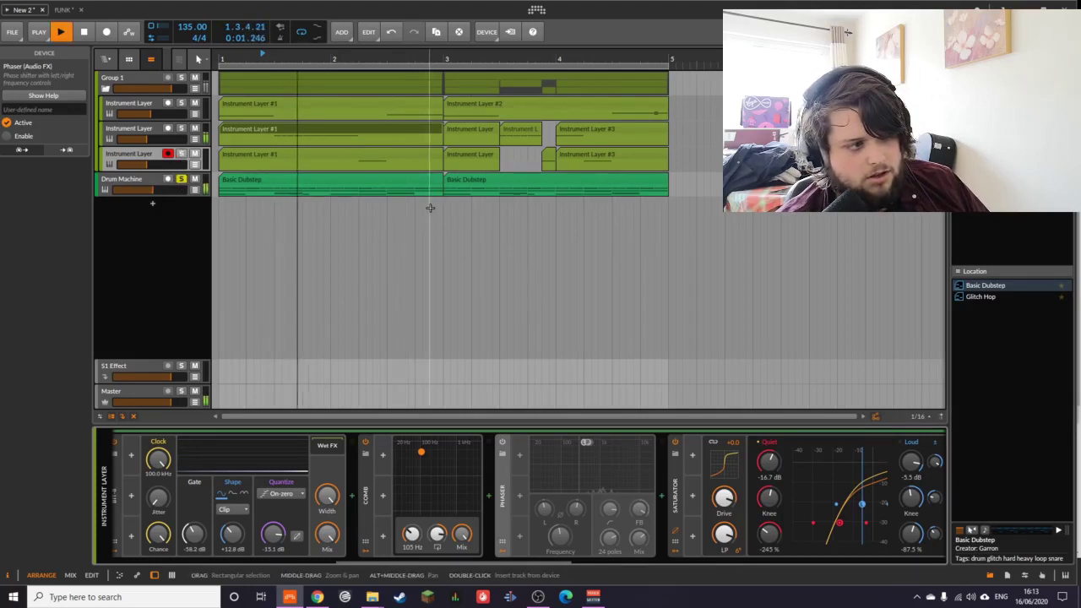